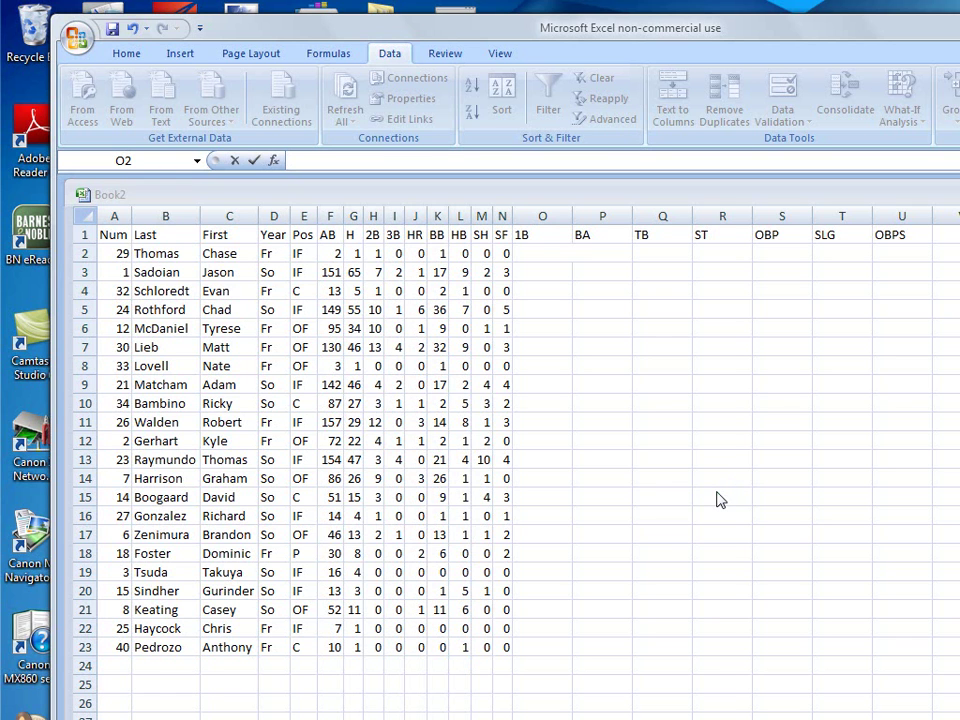
# - Review the statistic headings from 1B through OBPS in row 1 and the first player's row
pyautogui.click(542, 253)
pyautogui.click(541, 237)
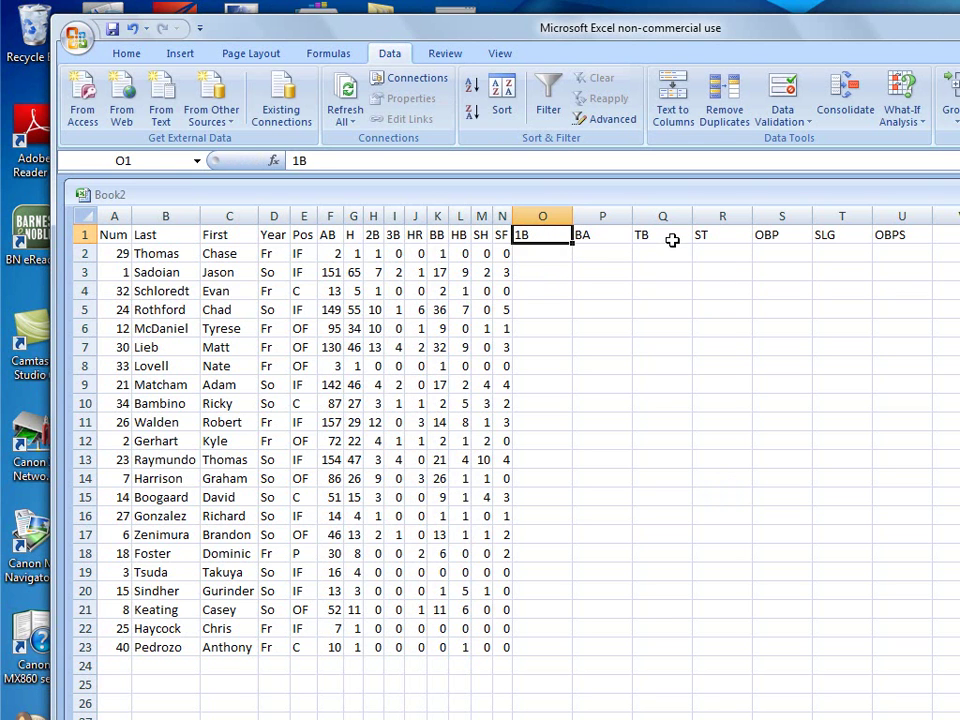
pyautogui.click(600, 238)
pyautogui.click(528, 237)
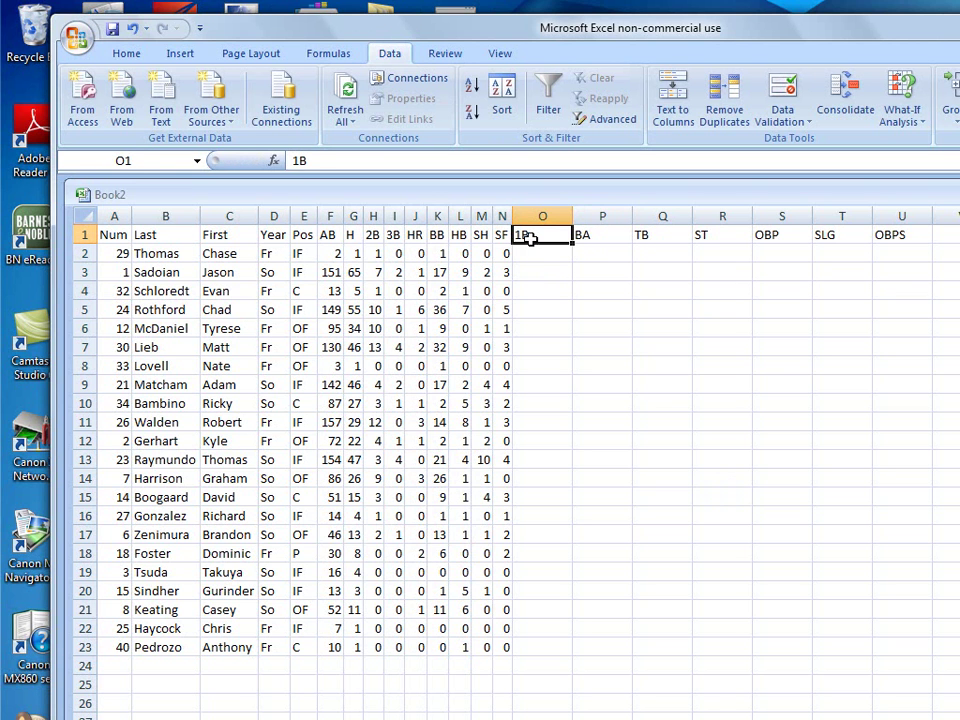
pyautogui.click(606, 236)
pyautogui.click(679, 235)
pyautogui.click(728, 237)
pyautogui.click(803, 237)
pyautogui.click(860, 237)
pyautogui.click(916, 237)
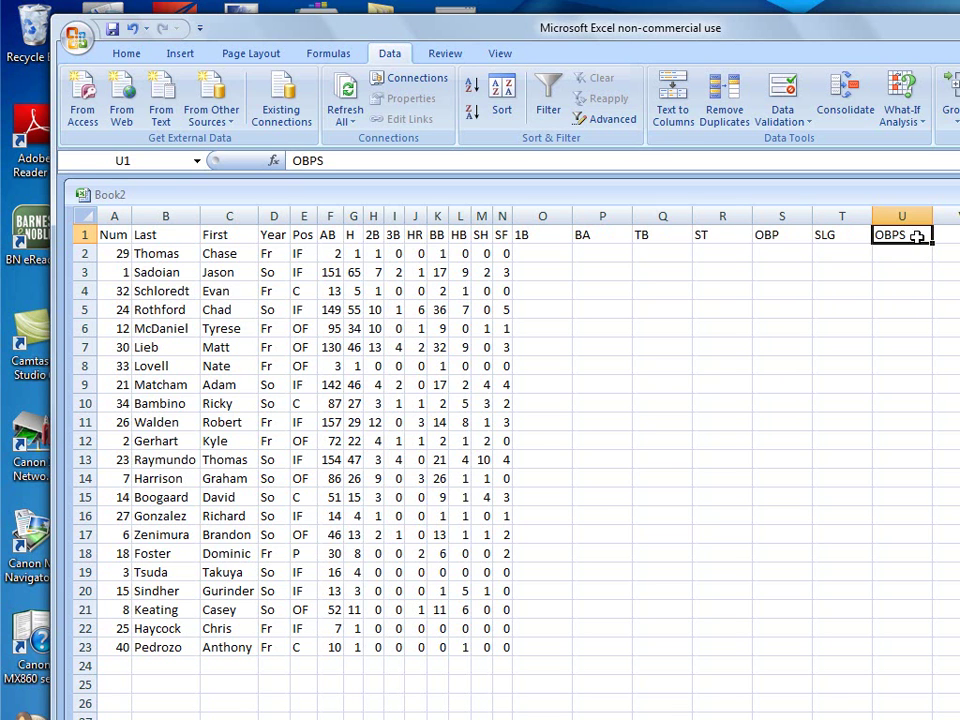
pyautogui.click(555, 240)
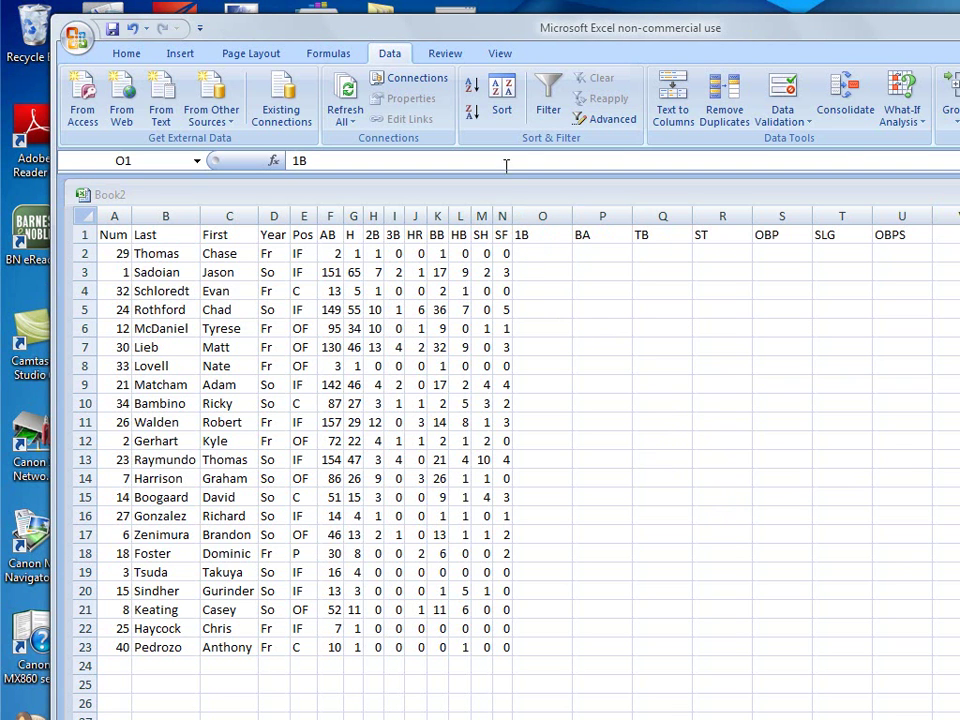
pyautogui.click(537, 253)
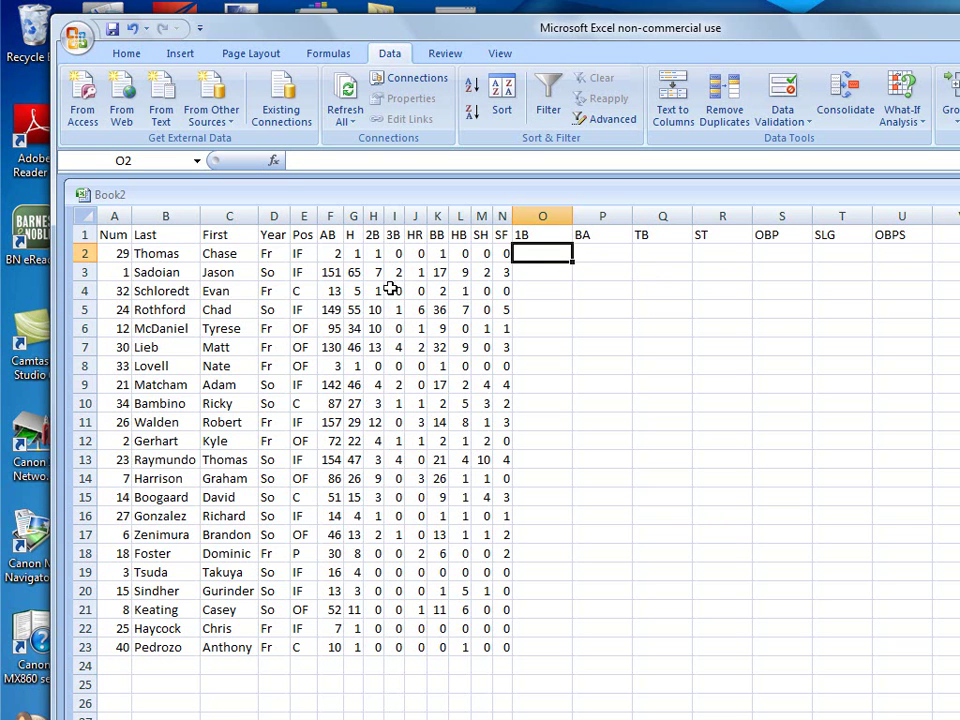
pyautogui.click(83, 253)
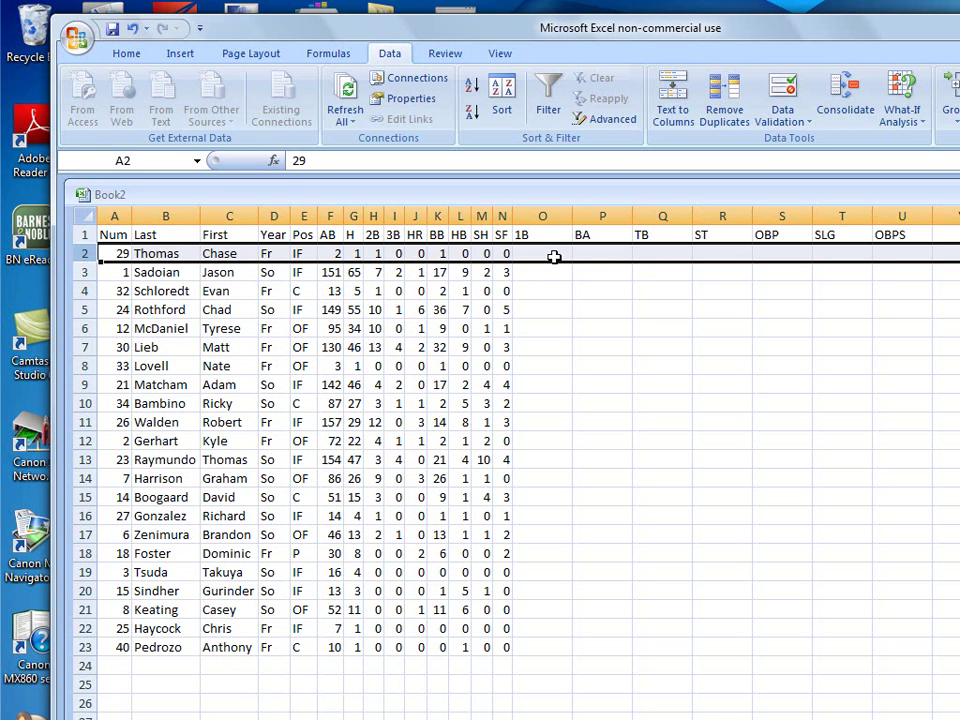
# - Widen the AB and H columns (F and G)
pyautogui.click(351, 234)
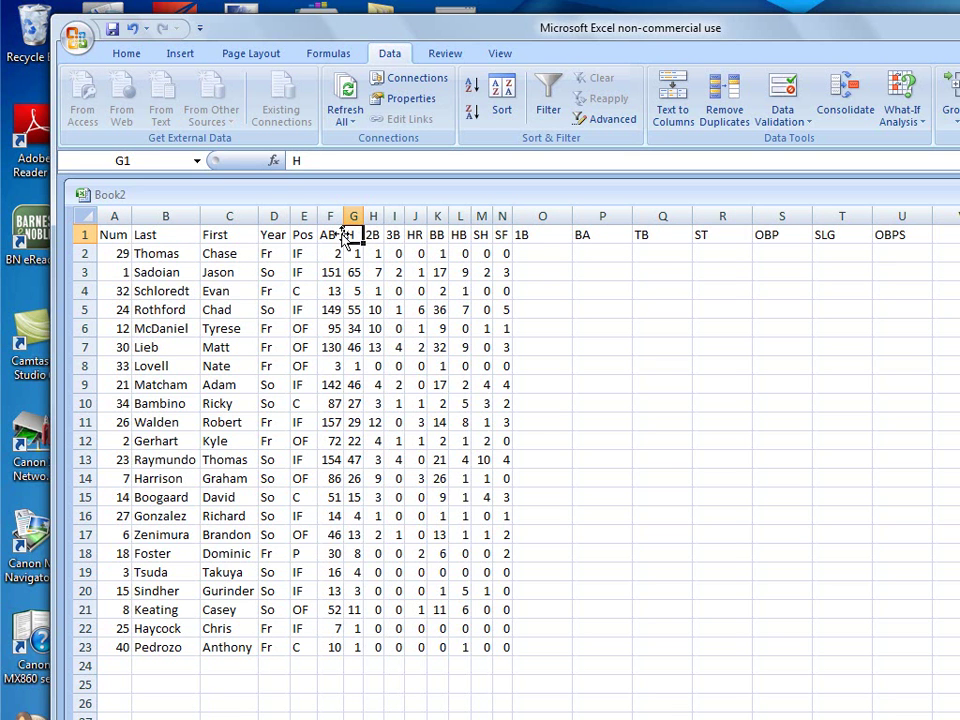
pyautogui.click(474, 305)
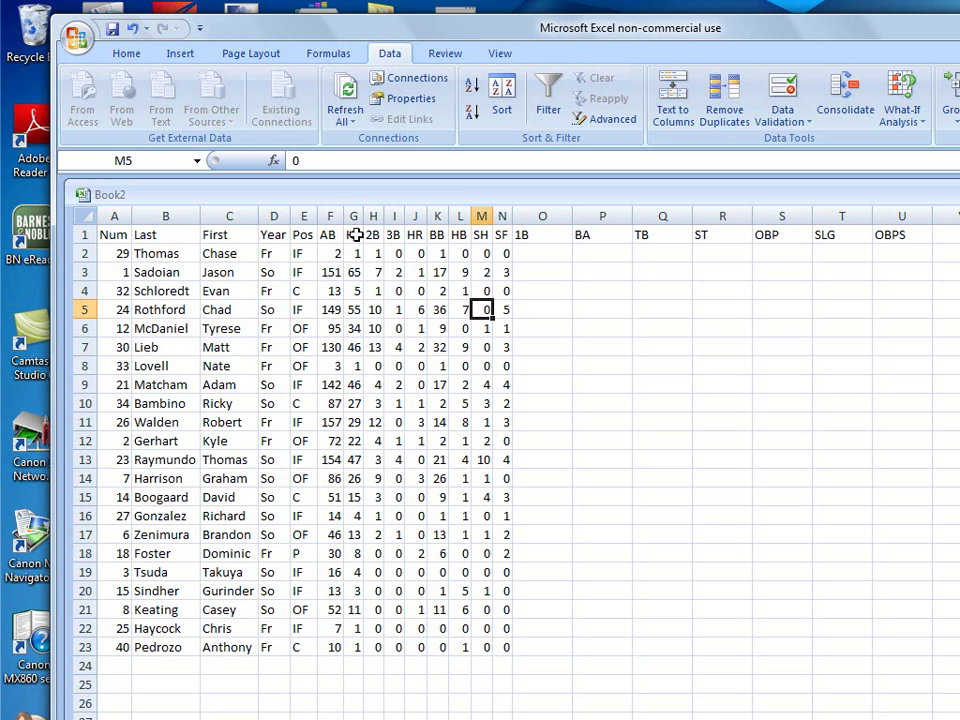
pyautogui.moveTo(363, 218)
pyautogui.mouseDown()
pyautogui.moveTo(391, 216)
pyautogui.moveTo(354, 214)
pyautogui.mouseUp()
pyautogui.click(362, 216)
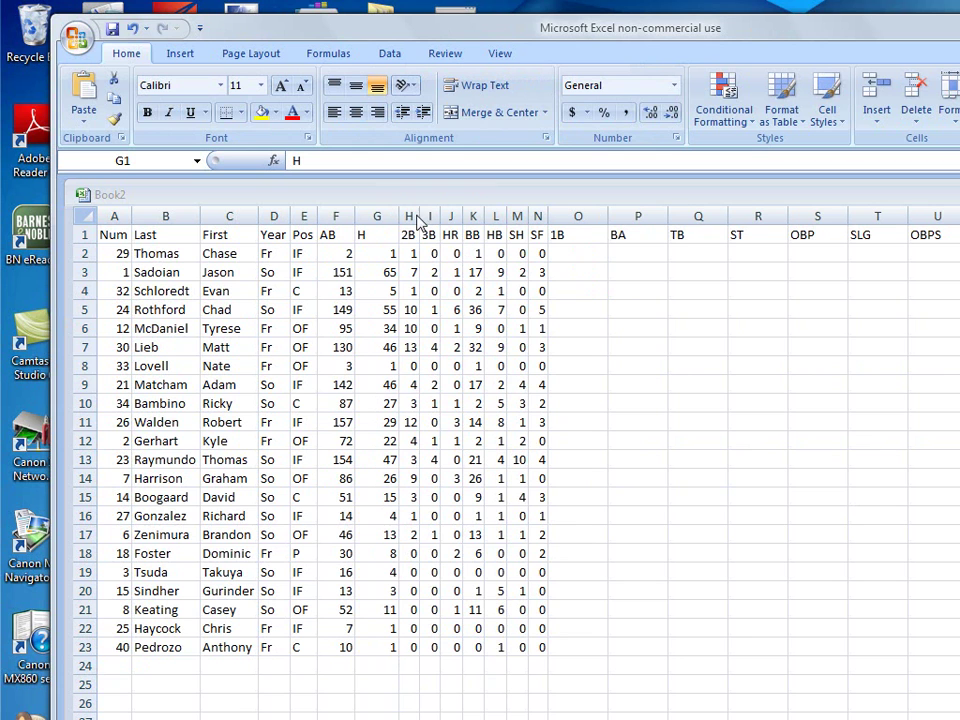
# - Format the whole H column with font size 12, centered alignment and red text
pyautogui.click(375, 216)
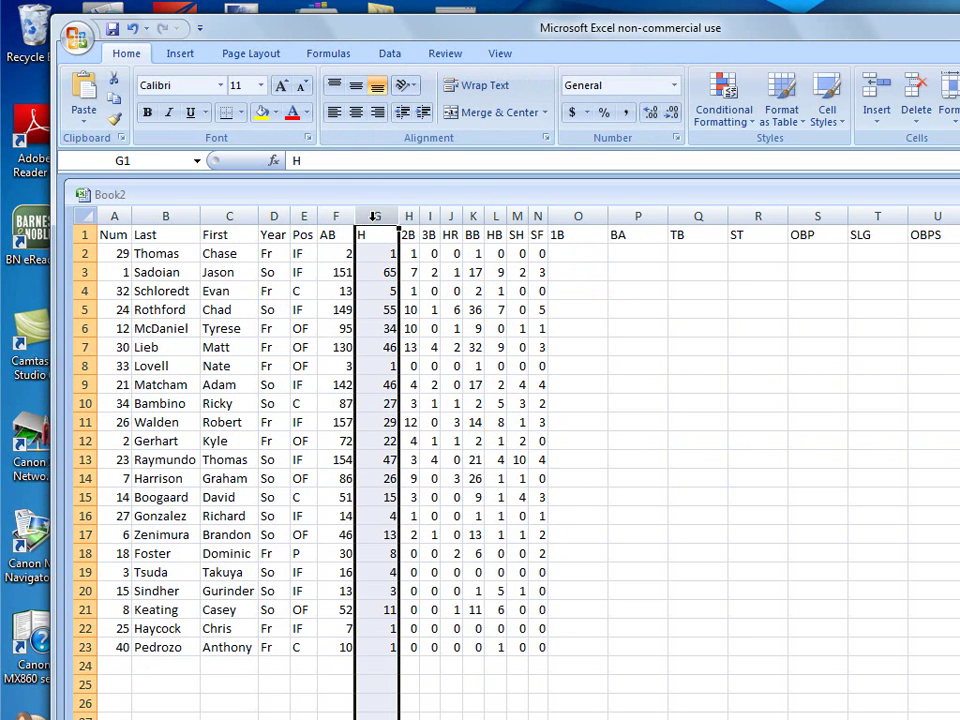
pyautogui.click(261, 88)
pyautogui.click(261, 88)
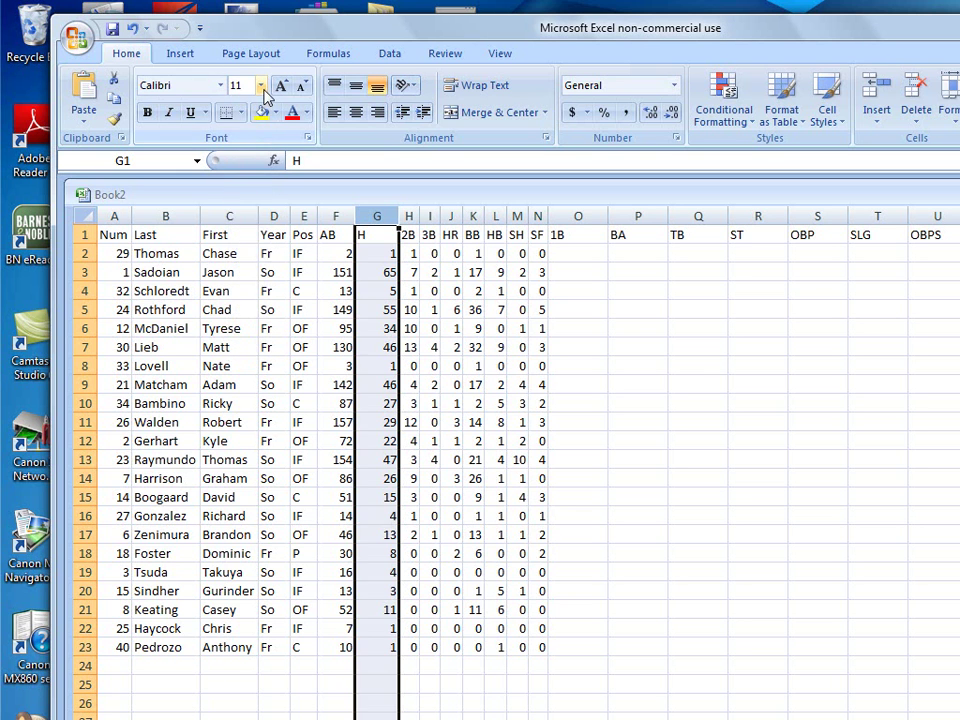
pyautogui.click(263, 90)
pyautogui.click(240, 169)
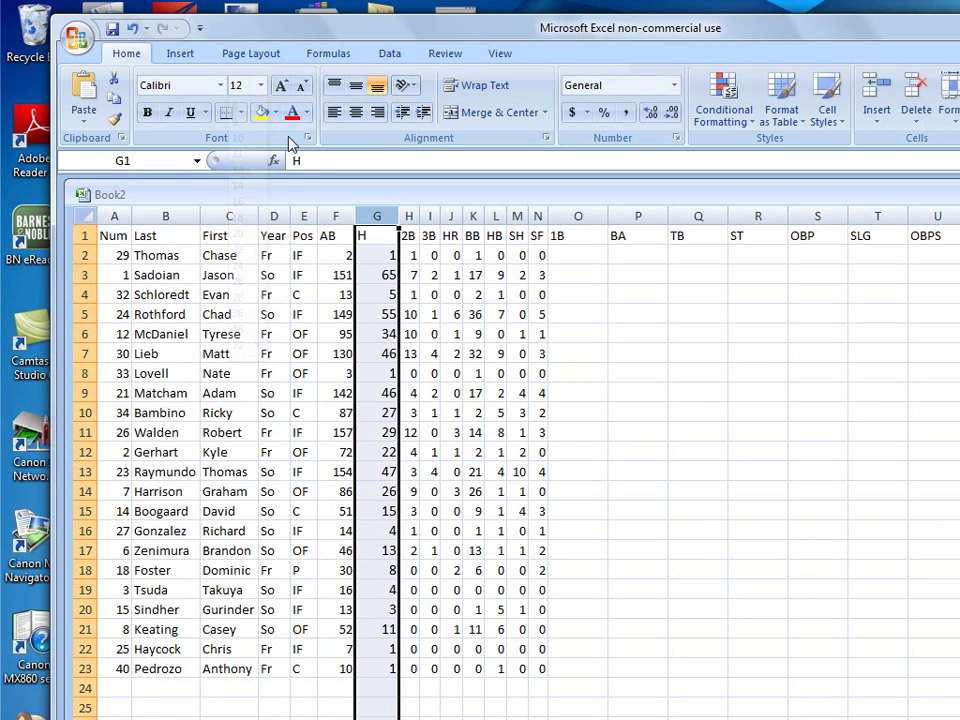
pyautogui.click(355, 113)
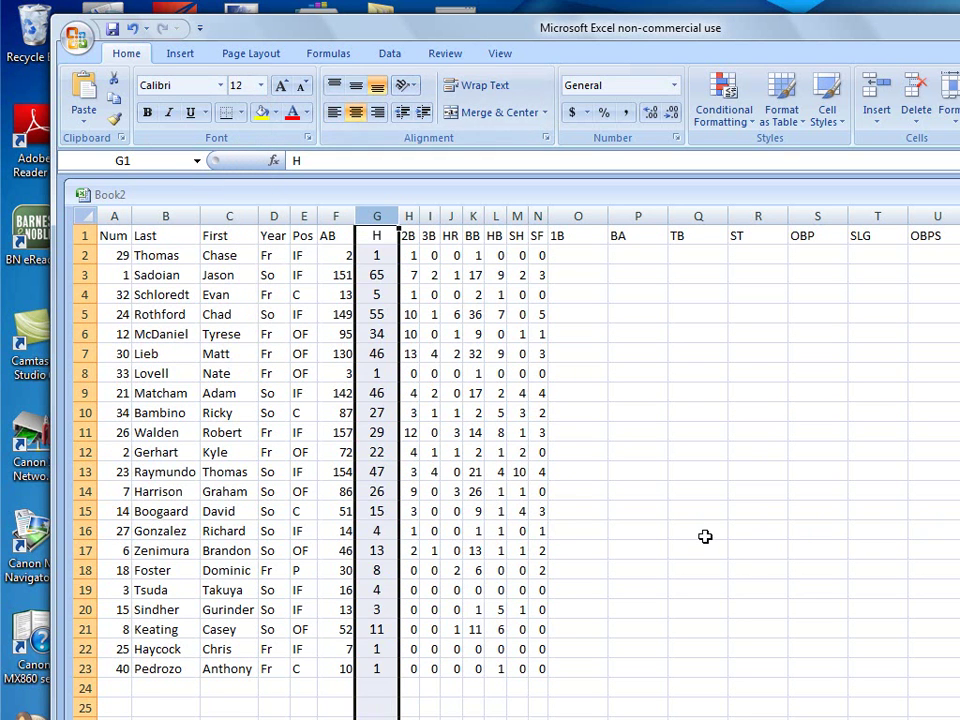
pyautogui.click(293, 115)
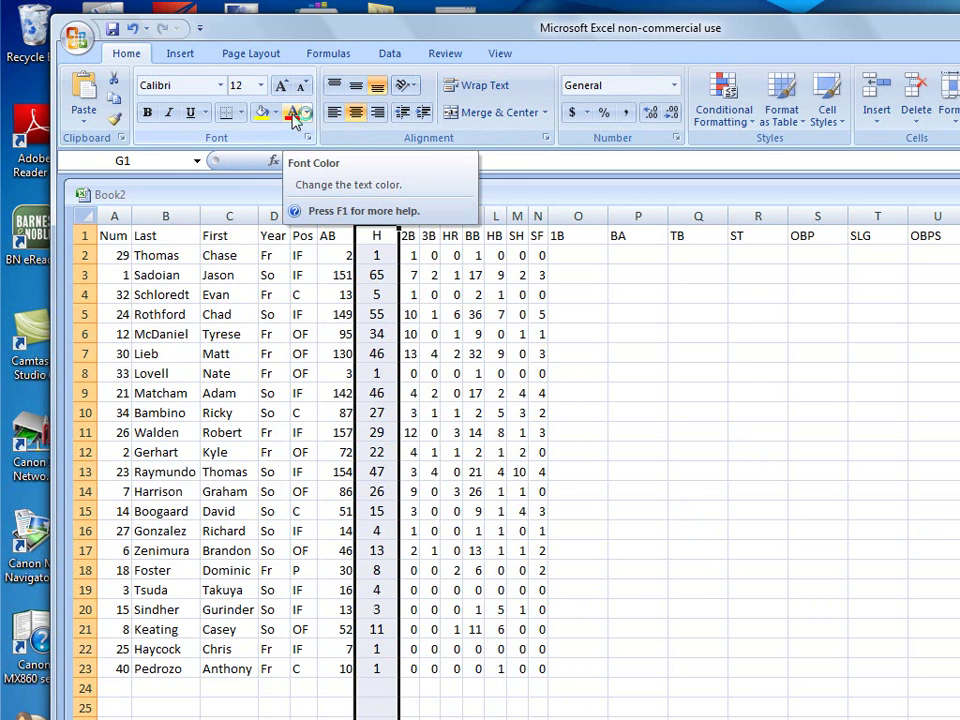
pyautogui.click(697, 432)
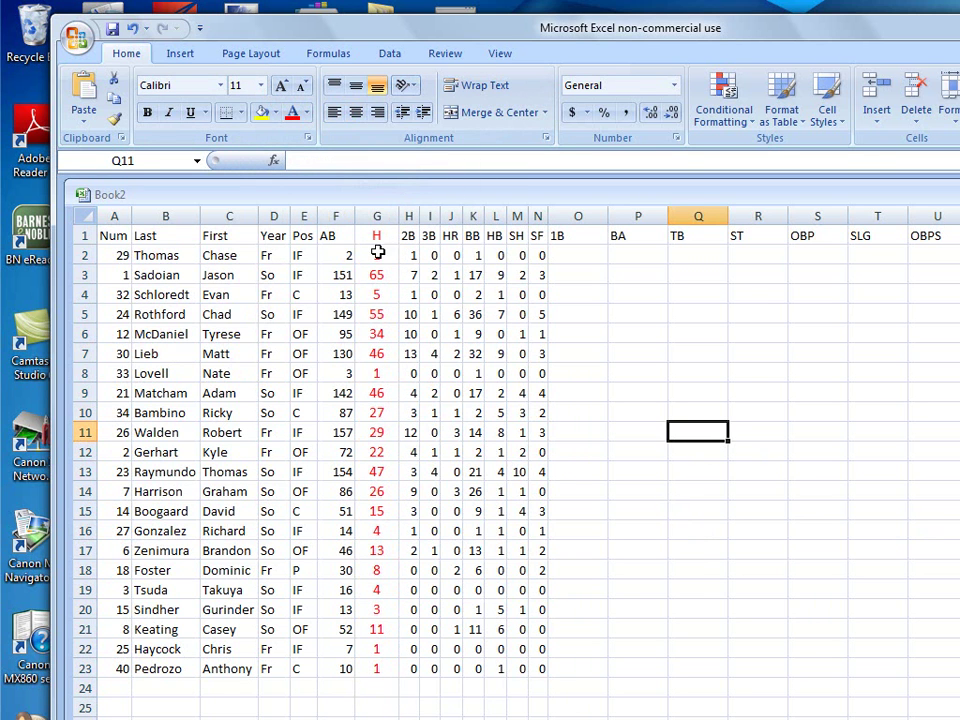
# - Make the H heading in cell G1 bold
pyautogui.click(376, 235)
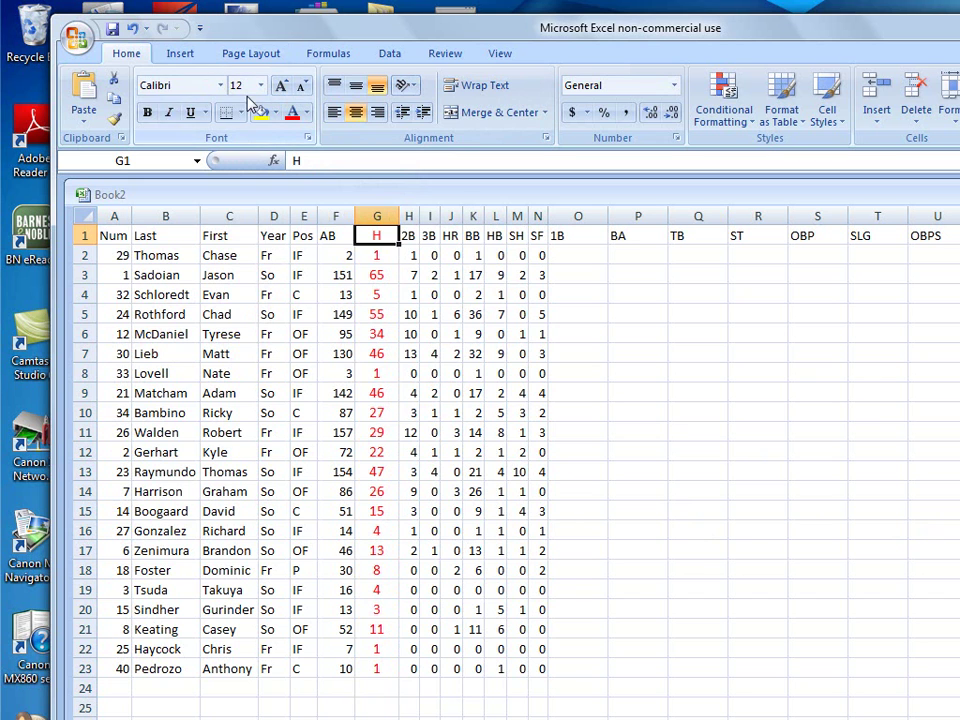
pyautogui.click(146, 113)
pyautogui.click(646, 411)
# - Examine the hits values in G2:G23 and the first player's hits and singles cells
pyautogui.moveTo(381, 247); pyautogui.dragTo(386, 661)
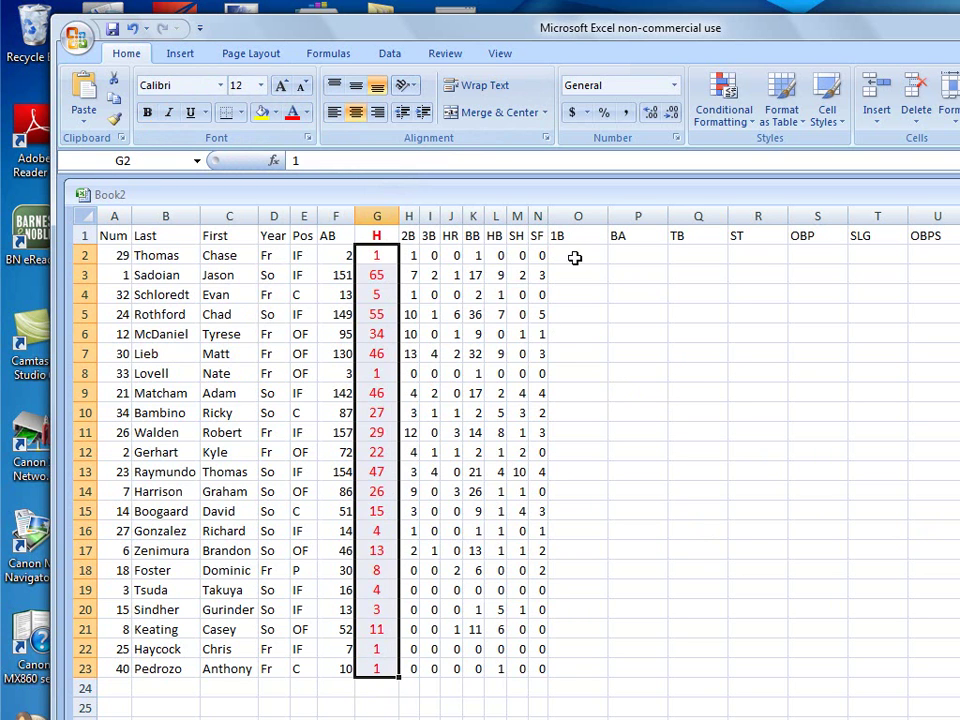
pyautogui.click(376, 255)
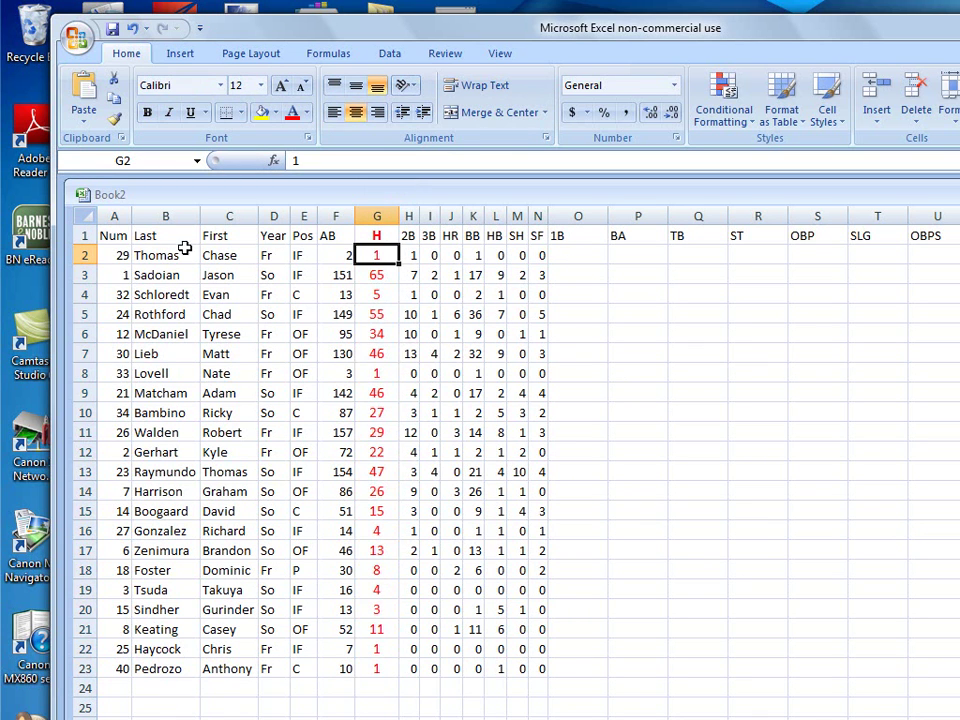
pyautogui.click(84, 255)
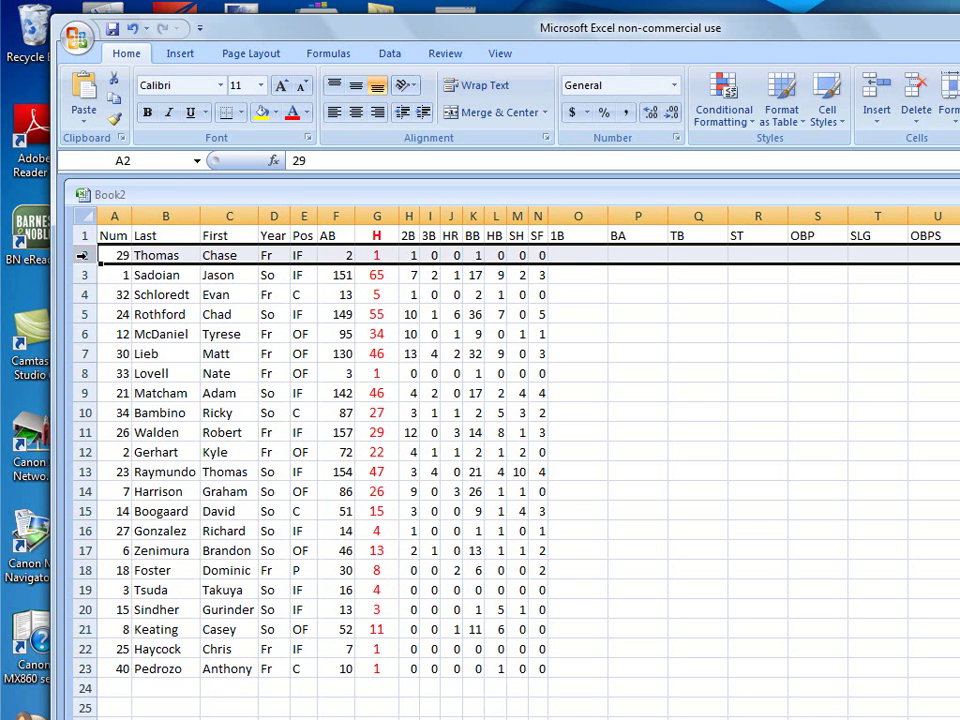
pyautogui.click(580, 255)
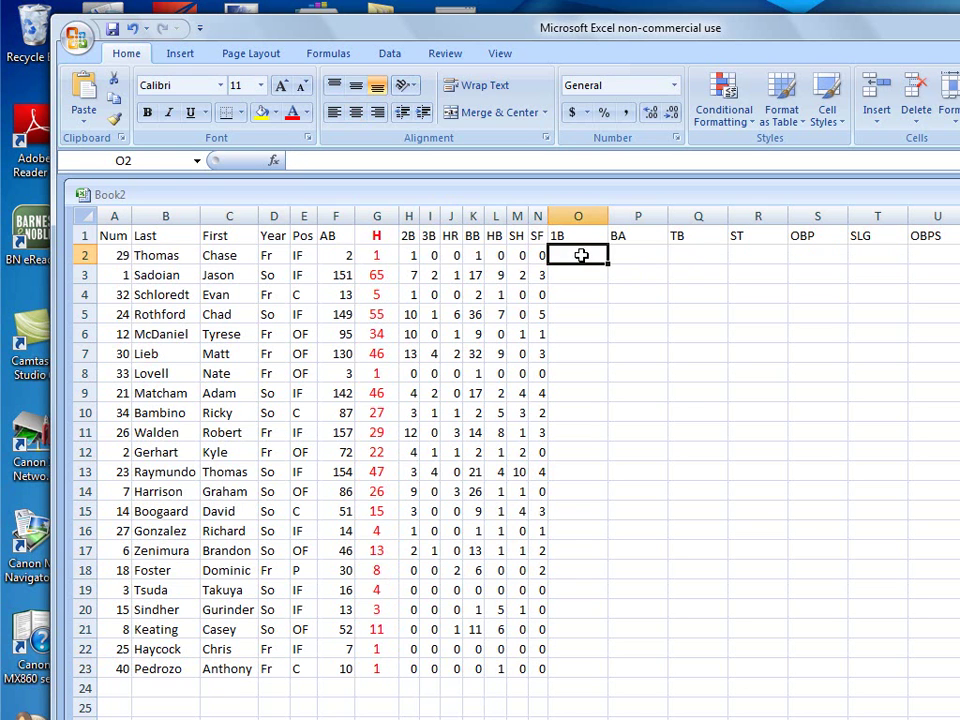
pyautogui.click(377, 256)
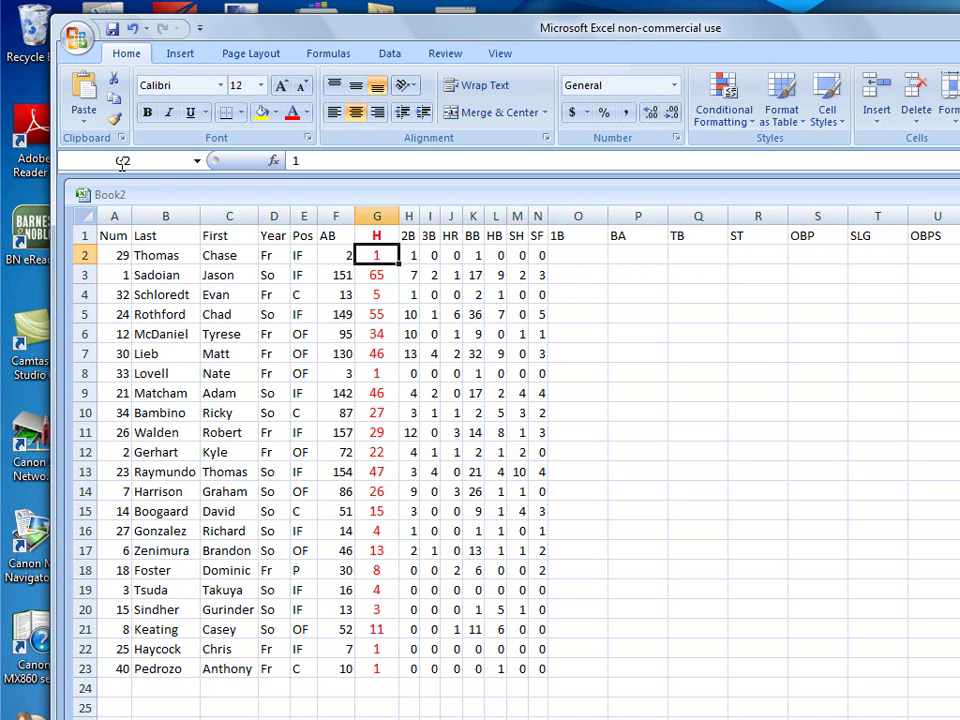
# - Enter the singles formula =G2-(H2+I2+J2) in cell O2
pyautogui.click(581, 253)
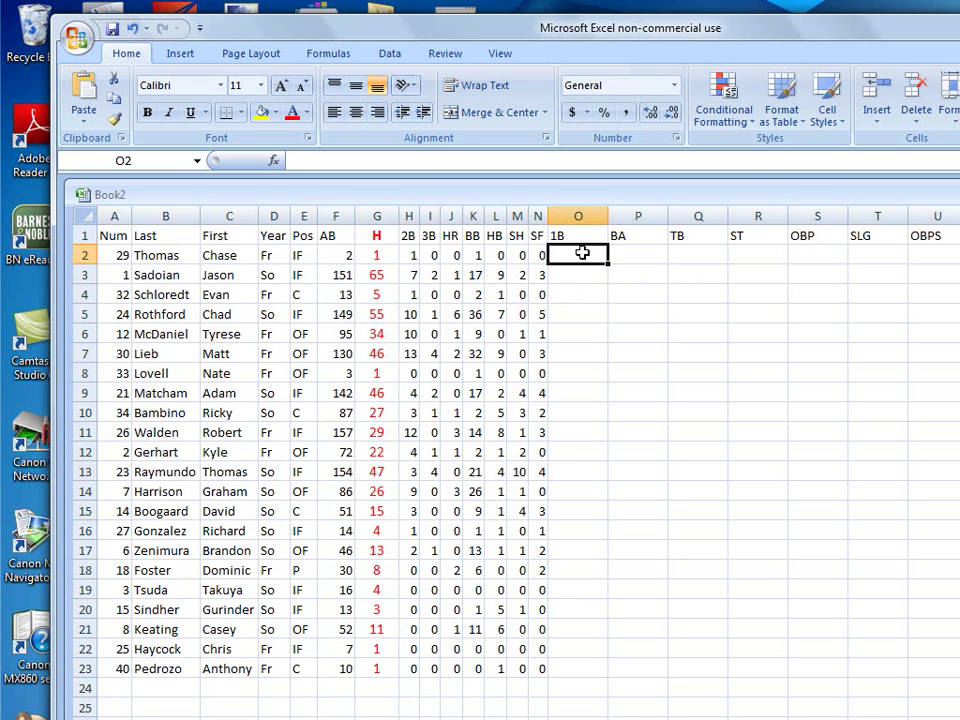
pyautogui.write('=')
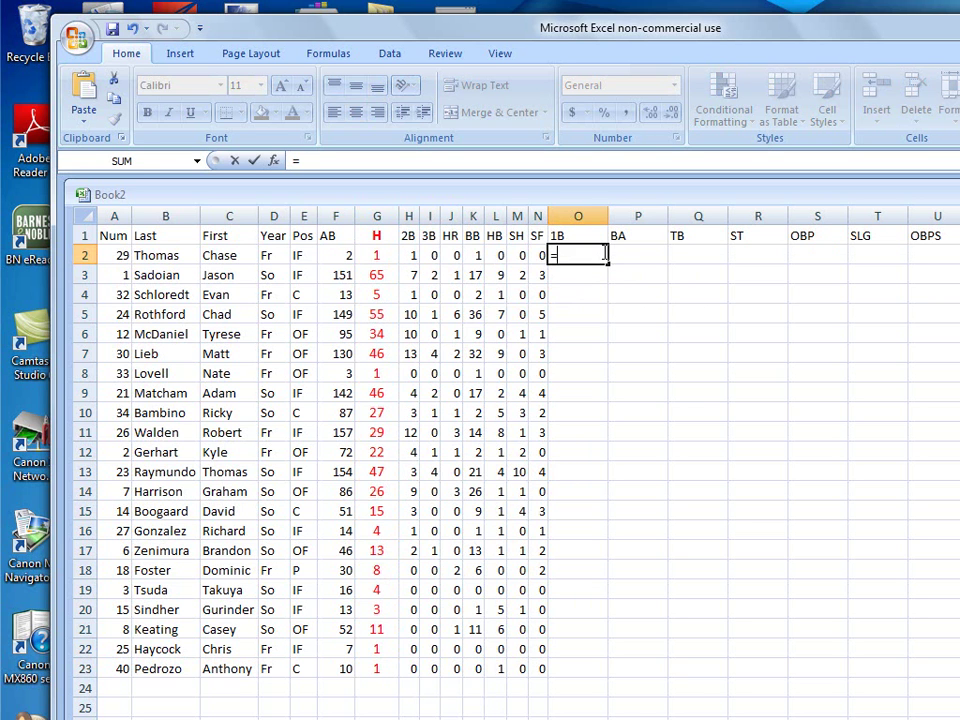
pyautogui.write('G2-')
pyautogui.write('(')
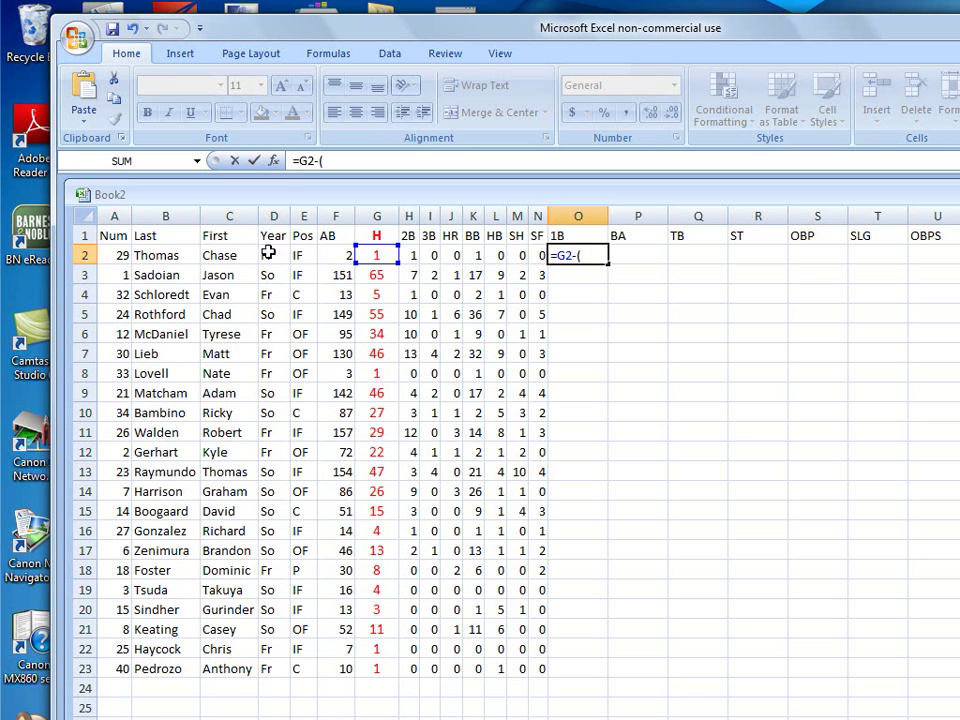
pyautogui.click(410, 256)
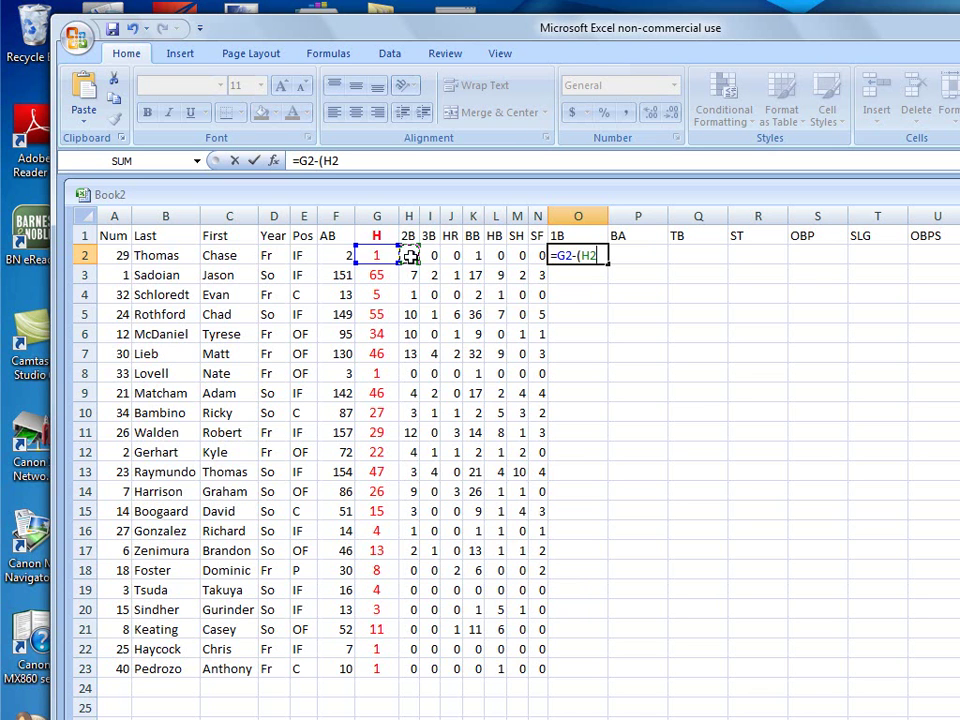
pyautogui.write('+')
pyautogui.click(432, 256)
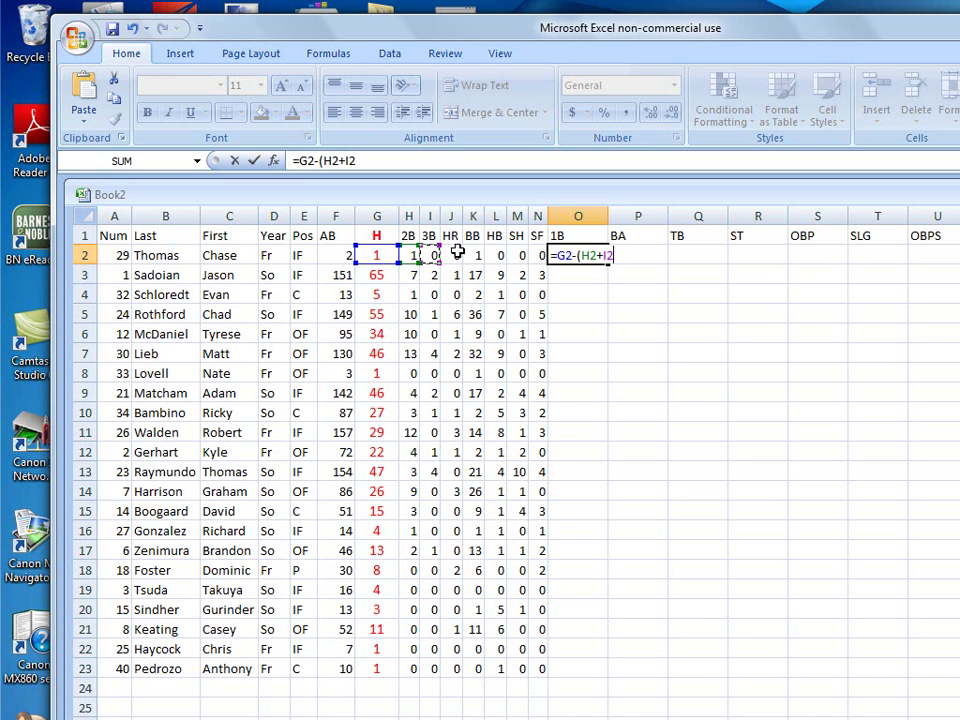
pyautogui.write('+')
pyautogui.click(452, 256)
pyautogui.write(')')
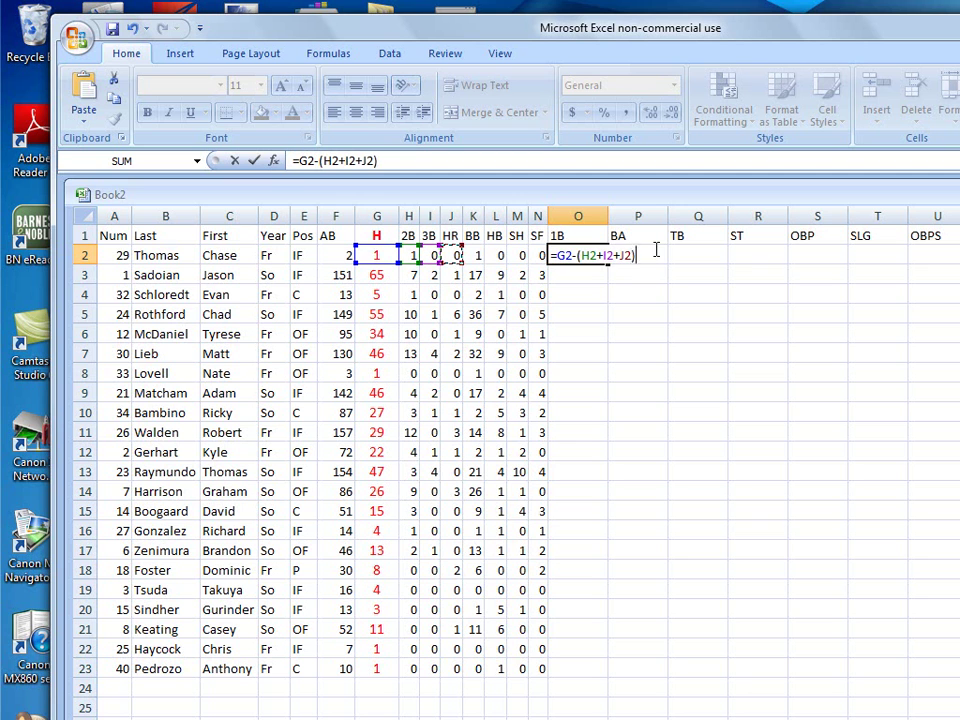
pyautogui.press('Return')
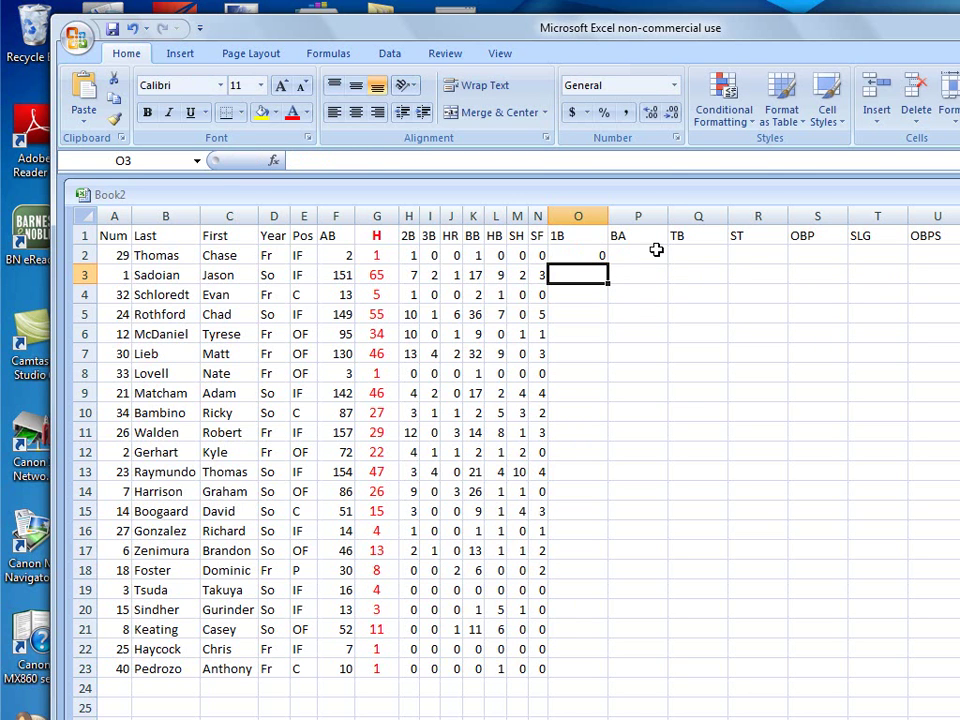
# - Examine the cell references in the singles formula in O2, leaving the formula as it is
pyautogui.click(594, 255)
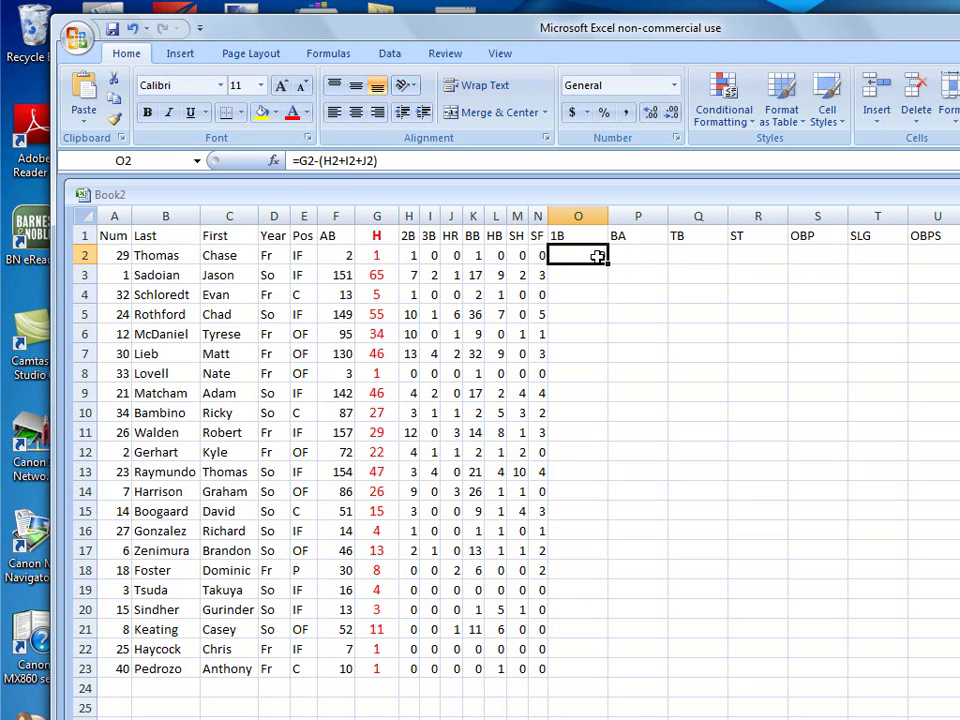
pyautogui.rightClick(598, 258)
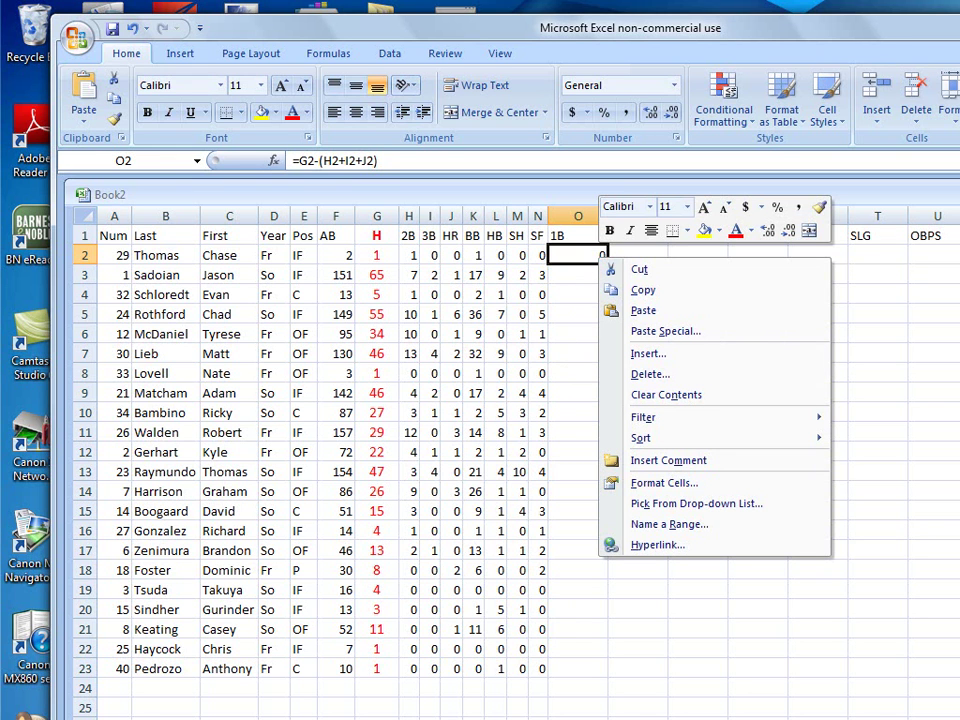
pyautogui.press('Escape')
pyautogui.press('F2')
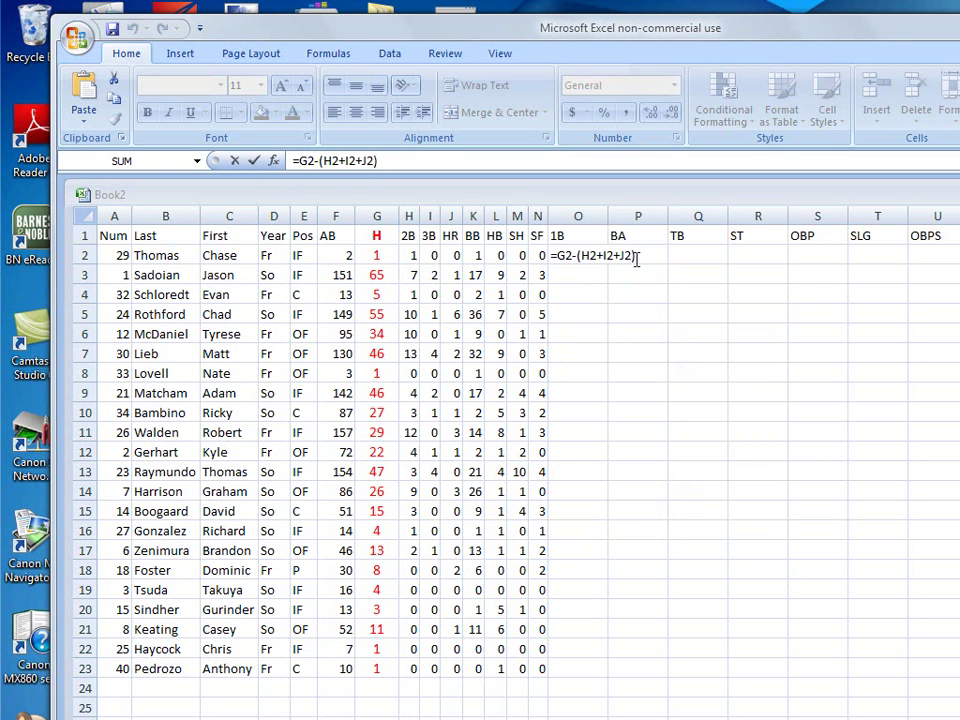
pyautogui.press('Left')
pyautogui.press('Left')
pyautogui.press('Left')
pyautogui.press('Left')
pyautogui.press('Left')
pyautogui.press('Left')
pyautogui.press('Left')
pyautogui.press('Left')
pyautogui.press('Left')
pyautogui.press('Left')
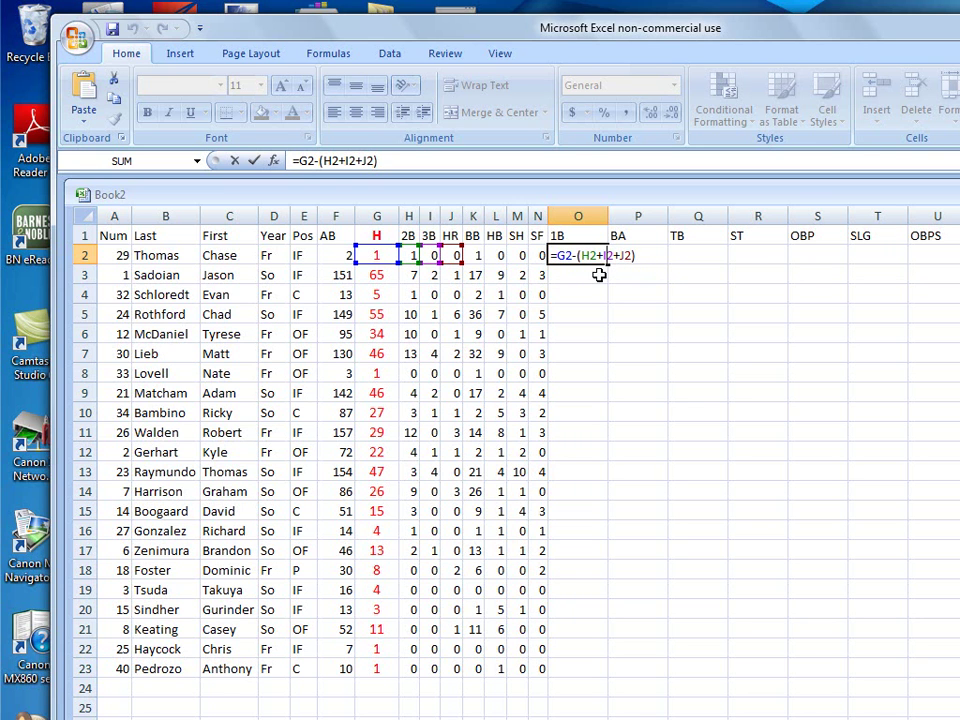
pyautogui.hotkey('ctrl', 'Return')
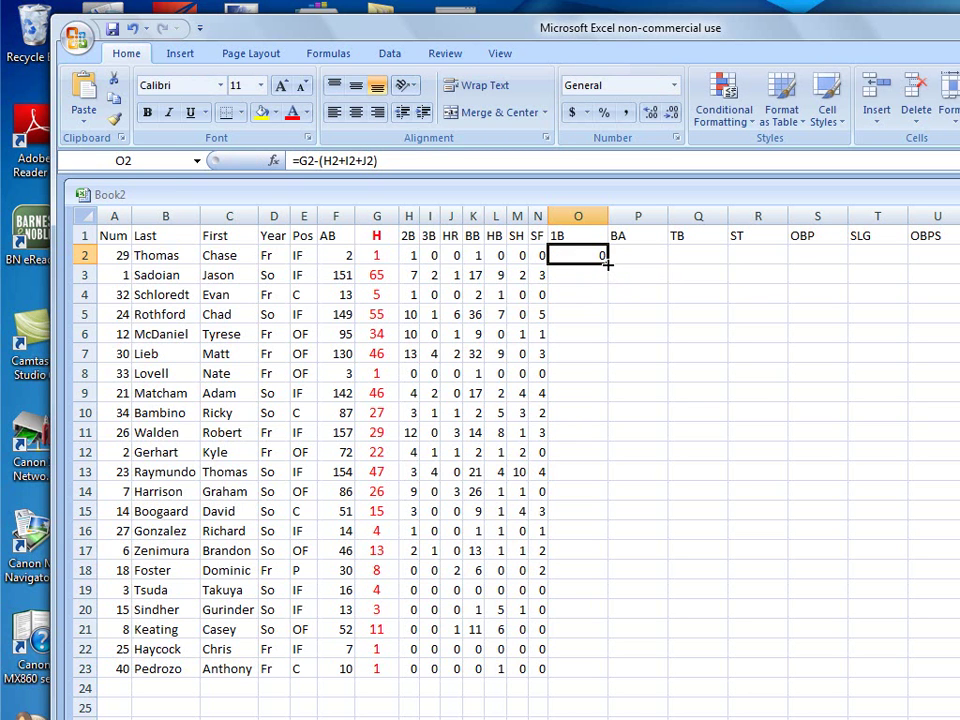
# - Fill the singles formula from O2 down through O23 for all players
pyautogui.moveTo(607, 262); pyautogui.dragTo(615, 678)
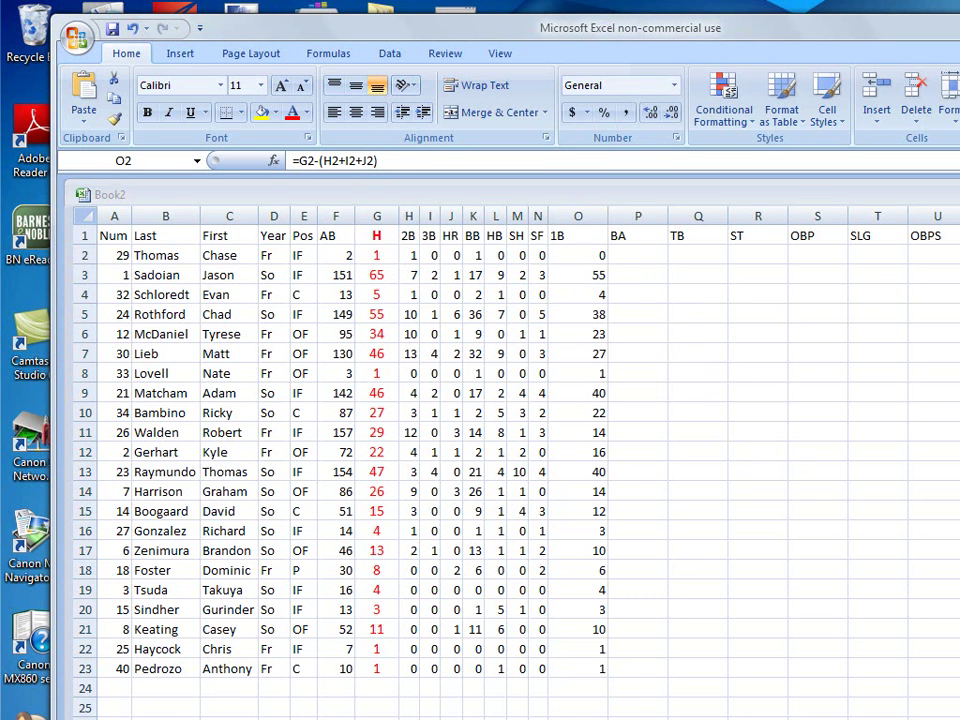
pyautogui.click(644, 254)
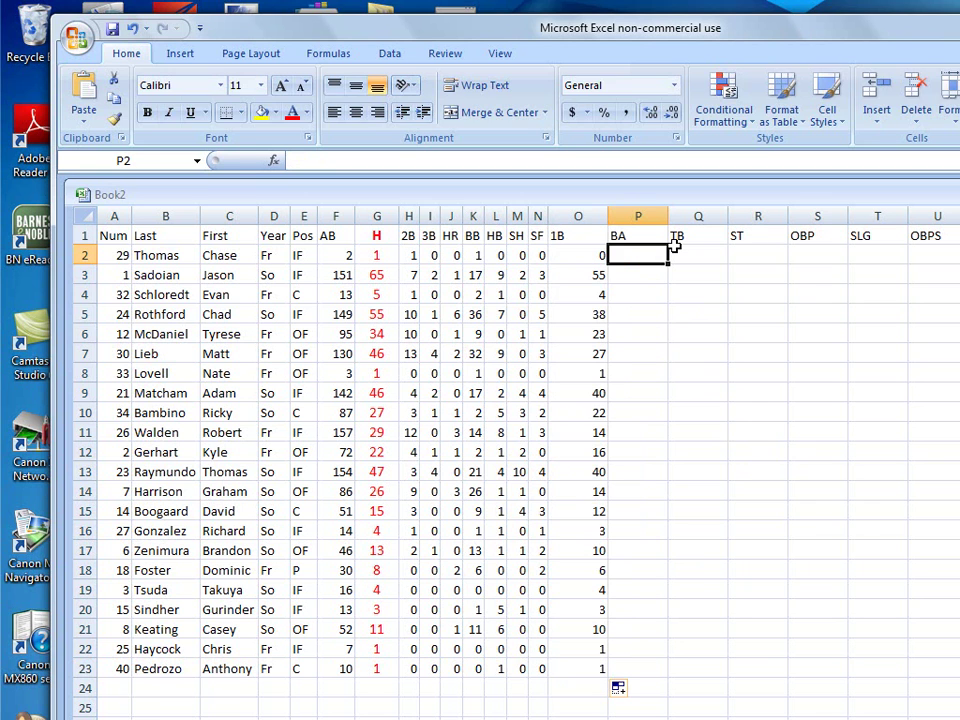
# - Enter the batting average formula =G2/F2 in cell P2
pyautogui.write('=')
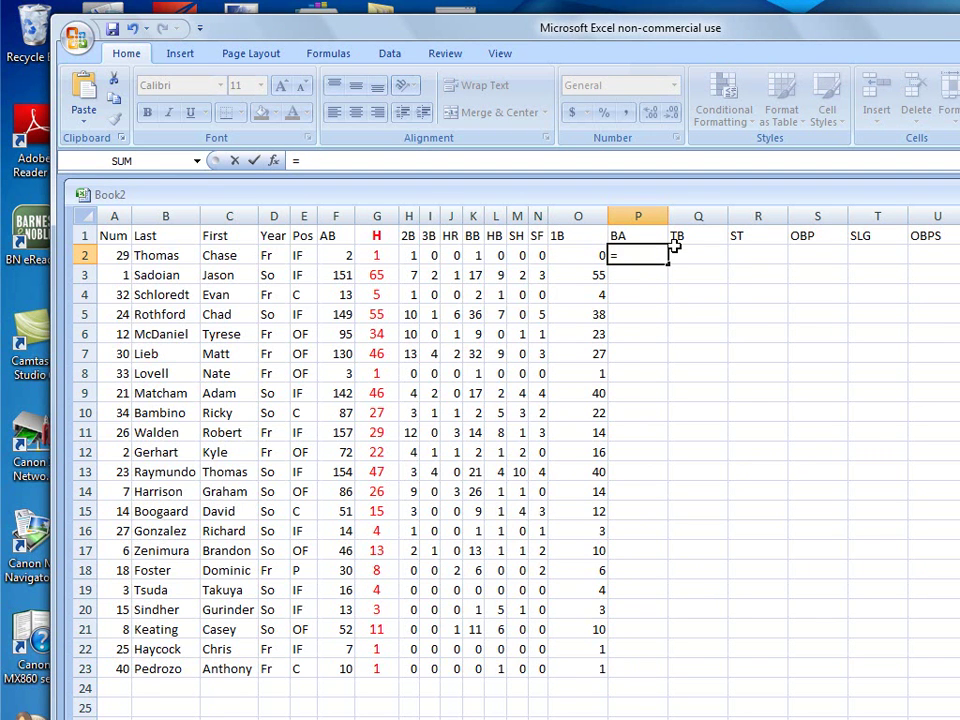
pyautogui.click(370, 255)
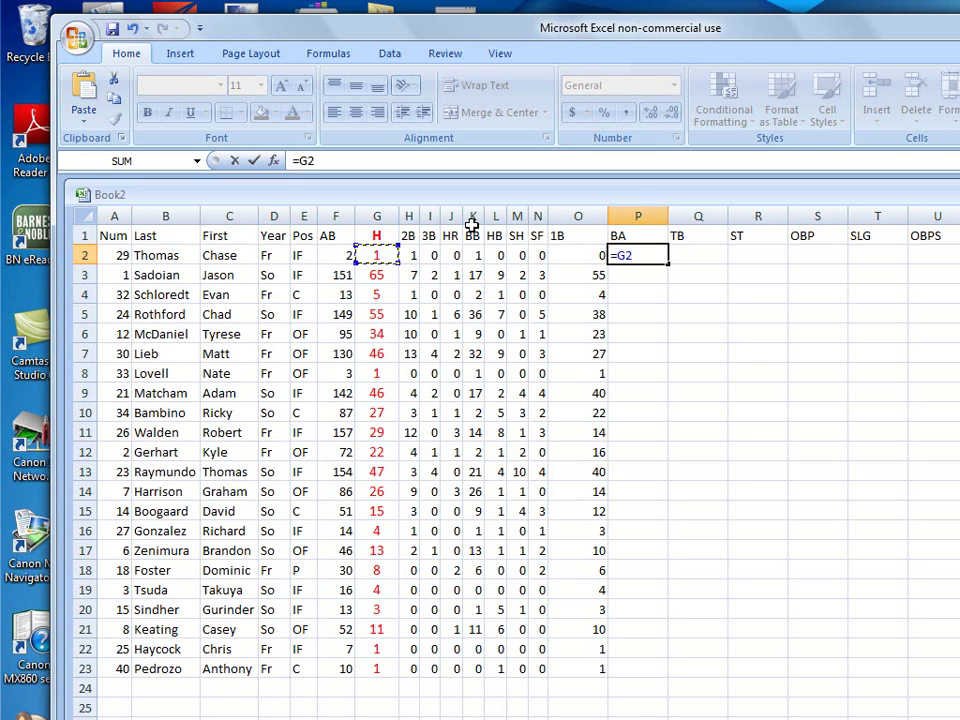
pyautogui.write('/')
pyautogui.click(337, 255)
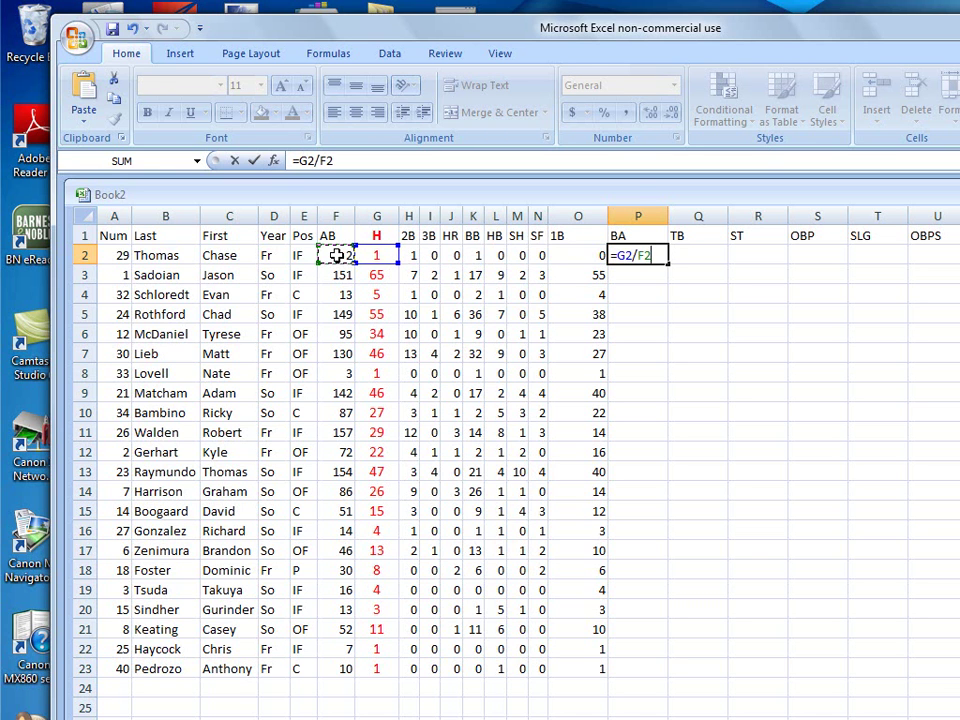
pyautogui.press('Return')
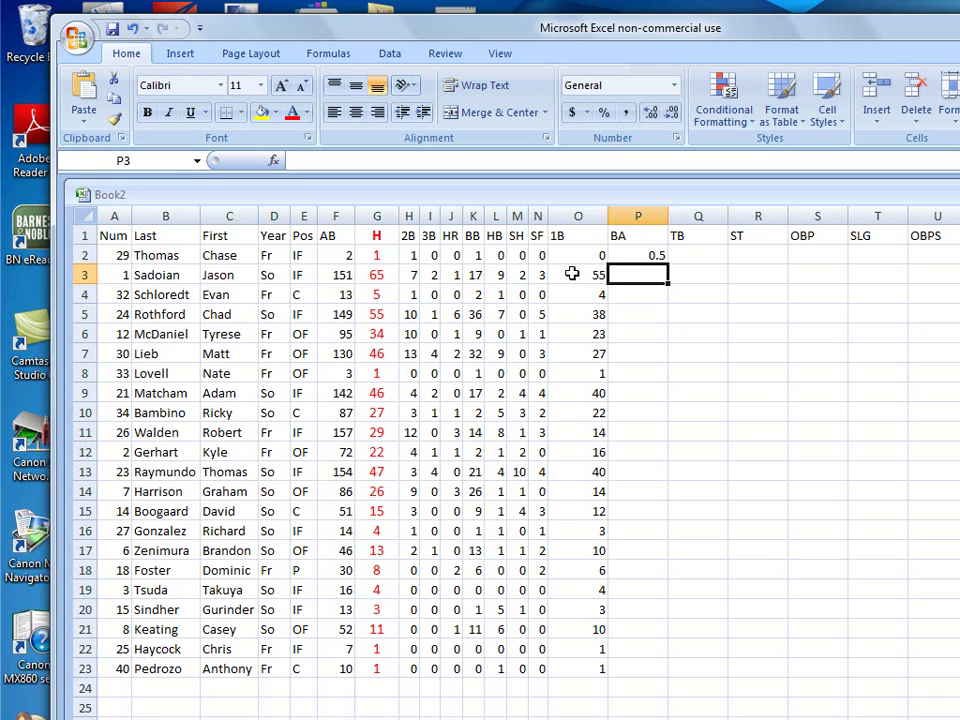
# - Format P2 as a Number with three decimal places and fill its batting average formula down through P23
pyautogui.click(640, 255)
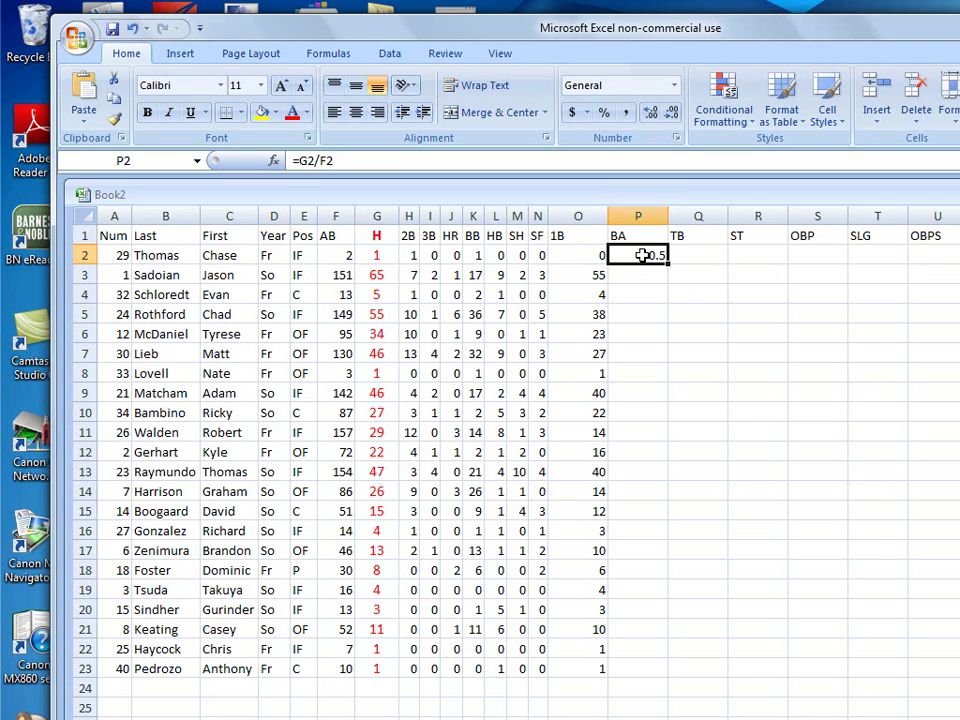
pyautogui.rightClick(643, 255)
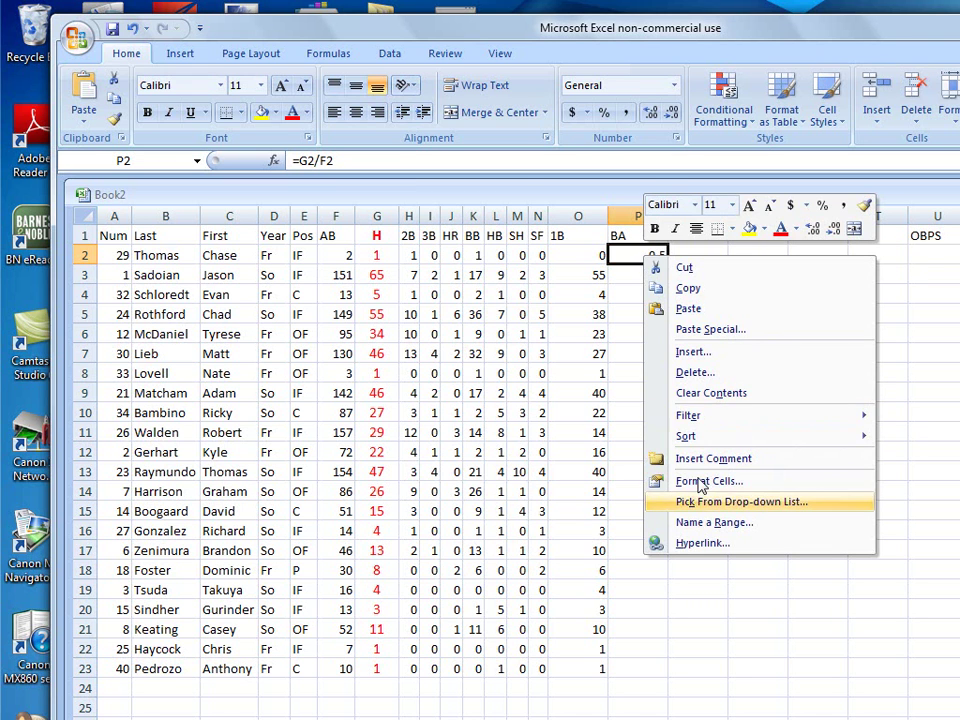
pyautogui.click(694, 481)
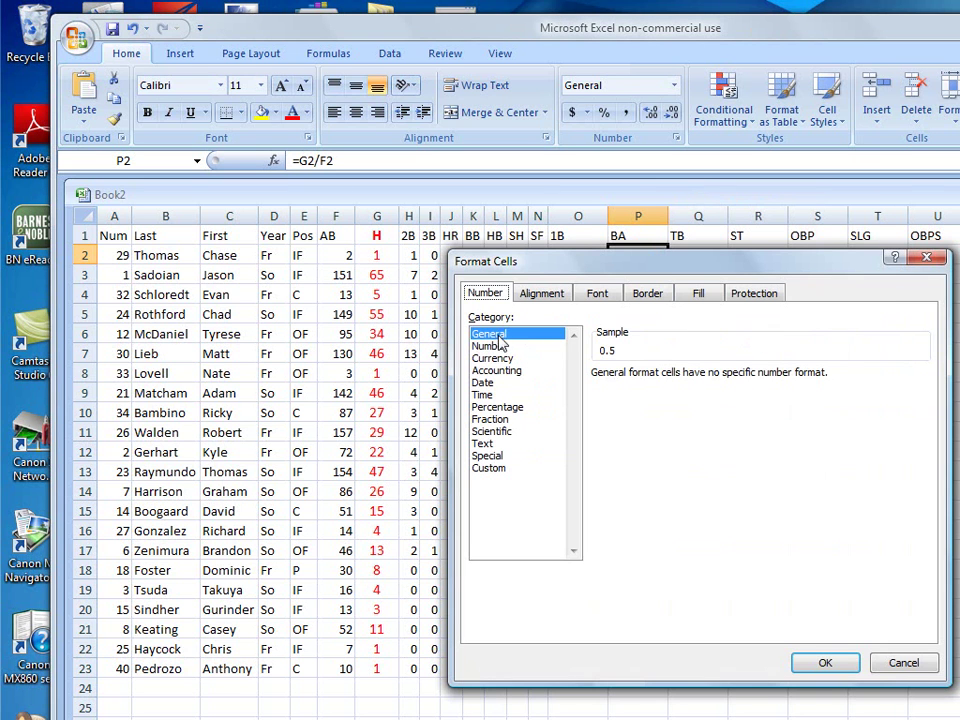
pyautogui.click(500, 345)
pyautogui.click(716, 372)
pyautogui.click(823, 661)
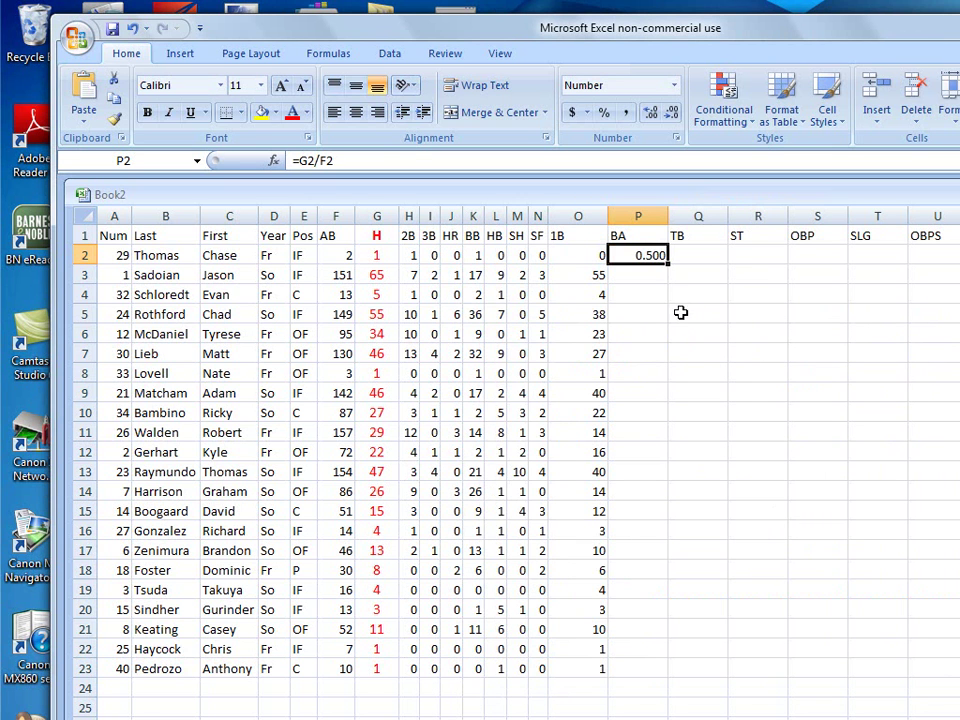
pyautogui.moveTo(666, 260); pyautogui.dragTo(664, 676)
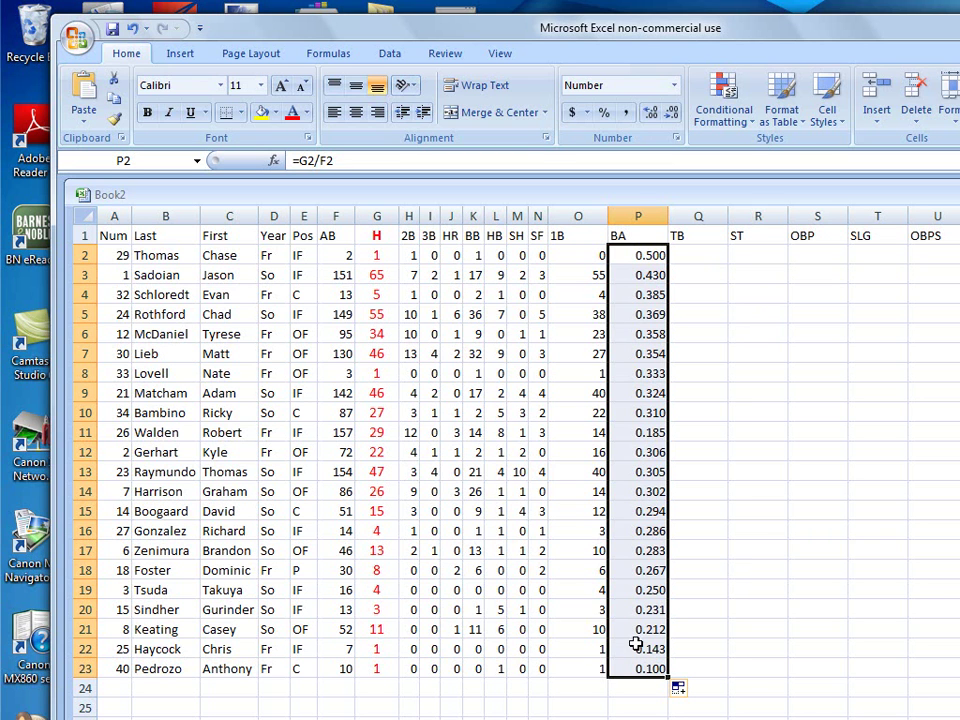
# - Accept changing the color scheme to Windows Vista Basic and return to cell Q2 in the worksheet
pyautogui.click(714, 257)
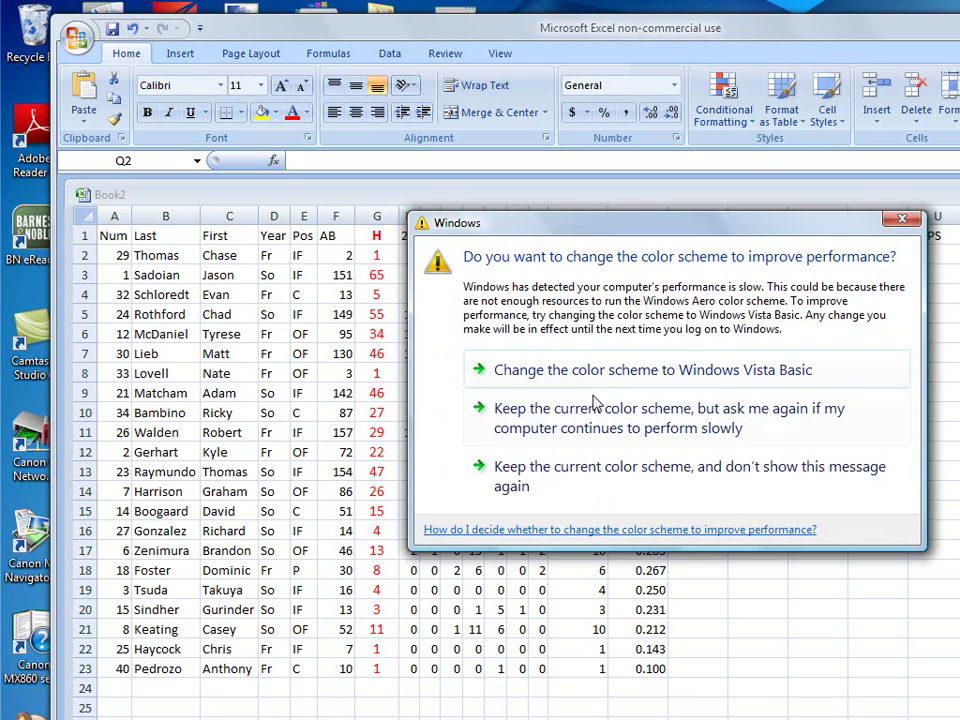
pyautogui.click(615, 370)
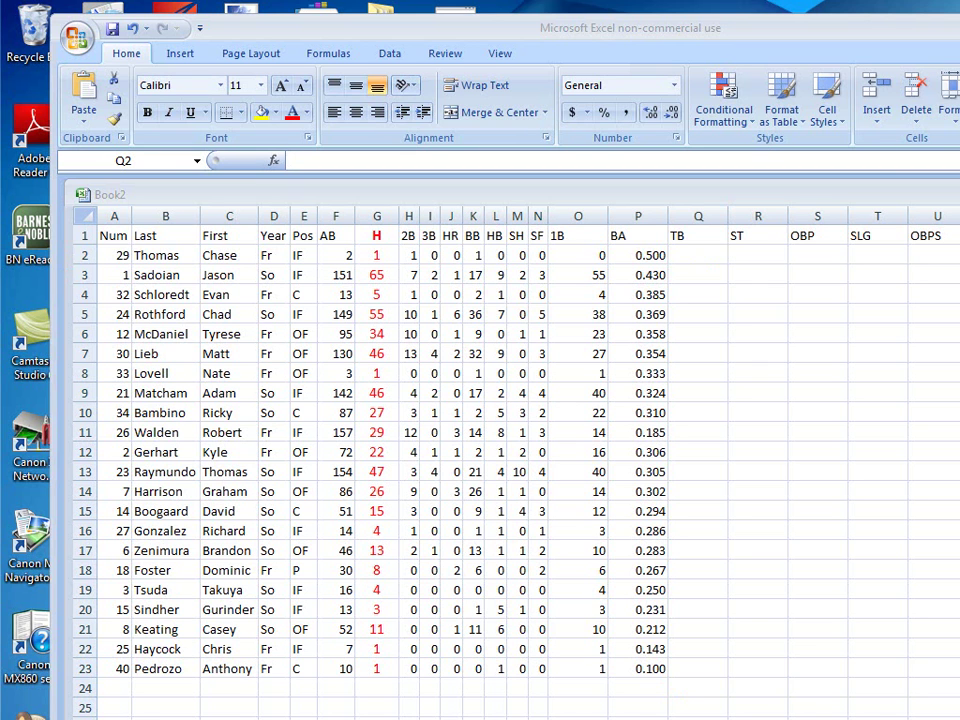
pyautogui.click(697, 252)
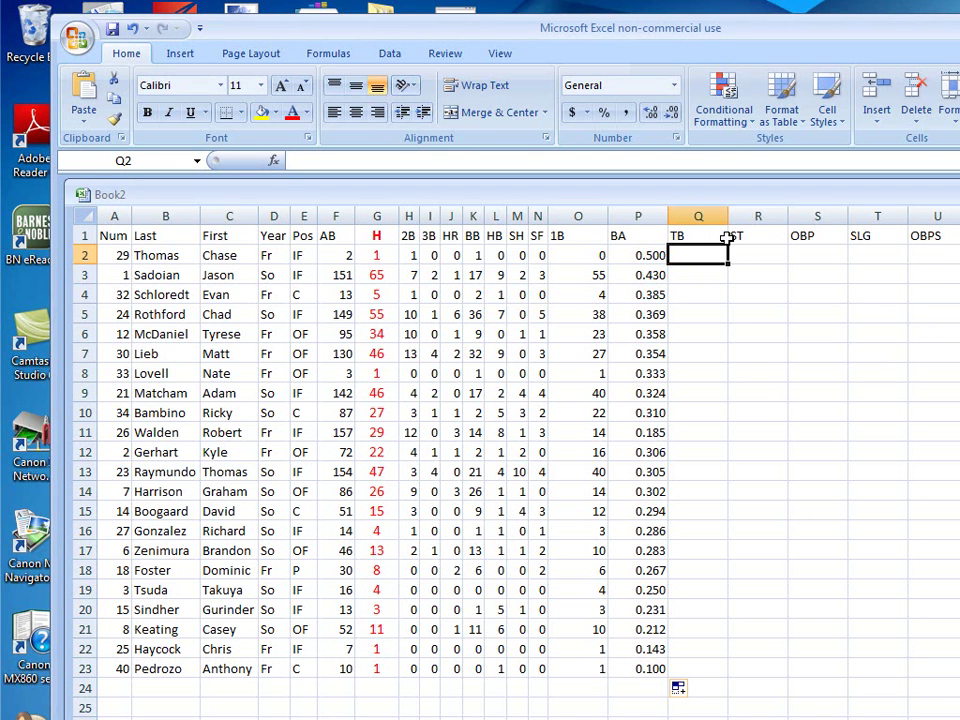
# - Enter the total bases formula =O2+(2*H2)+(3*I2)+(4*J2) in cell Q2
pyautogui.write('=')
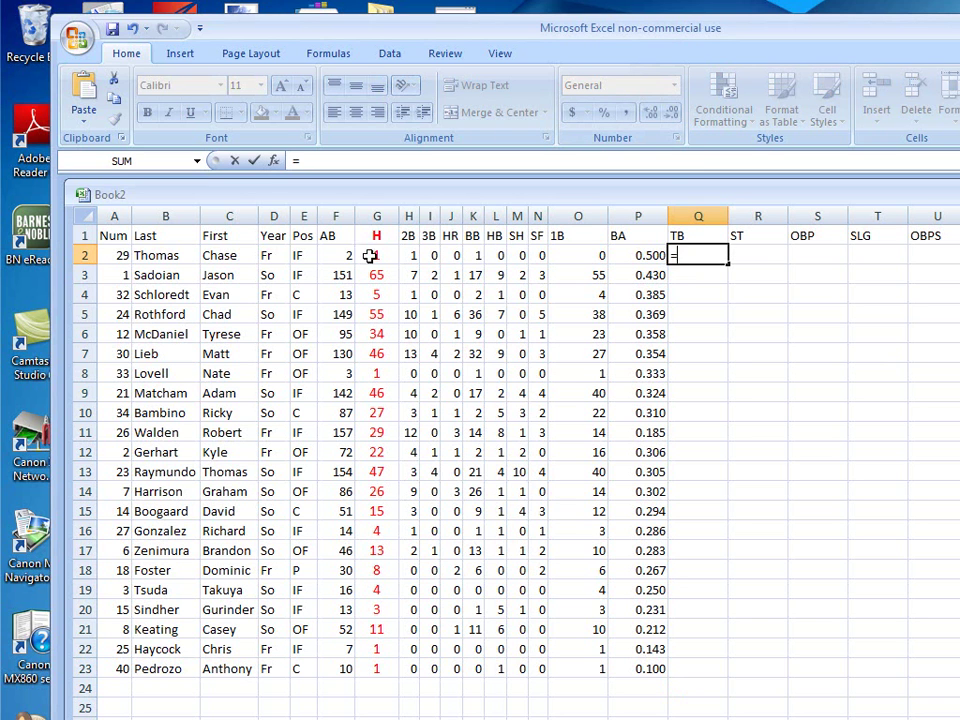
pyautogui.click(587, 258)
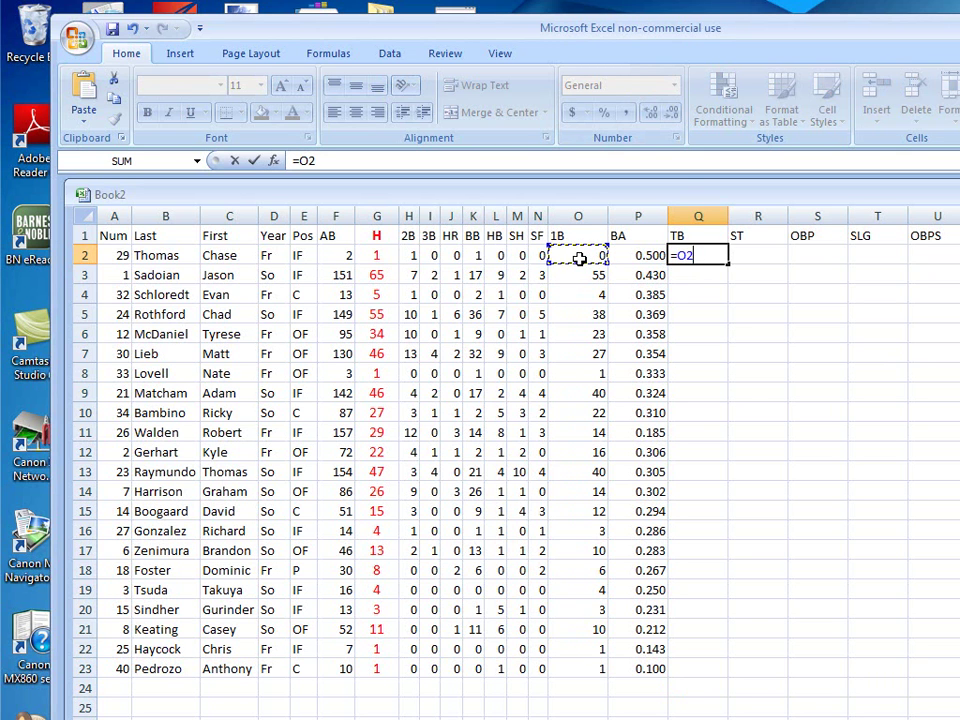
pyautogui.write('+(2*')
pyautogui.click(409, 255)
pyautogui.write(')')
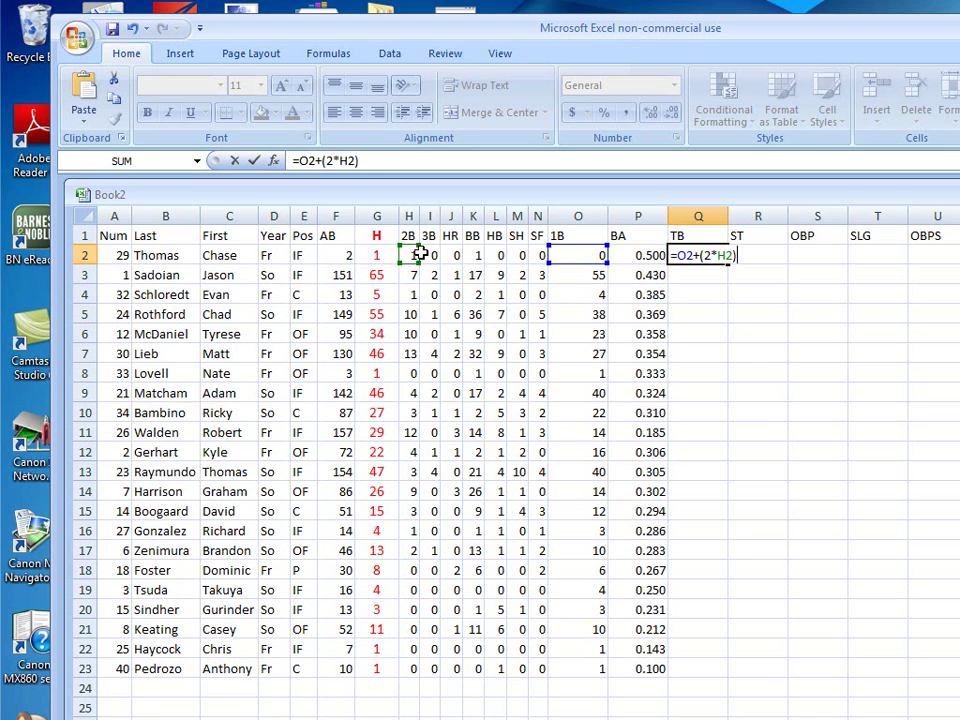
pyautogui.write('+(3*')
pyautogui.click(430, 257)
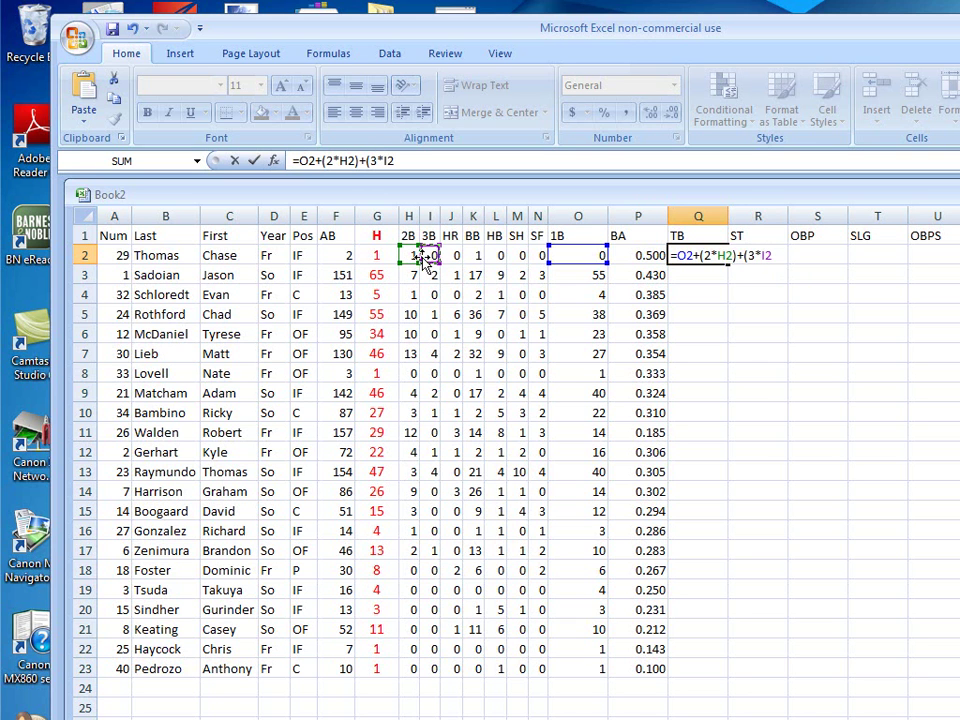
pyautogui.write(')+')
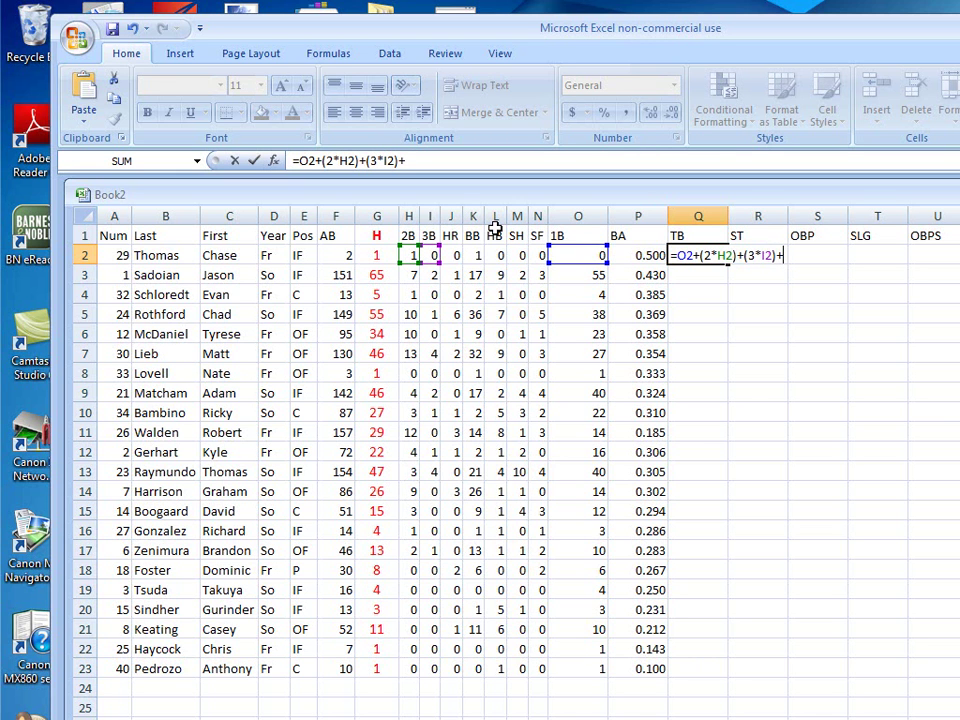
pyautogui.write('(4*')
pyautogui.click(453, 254)
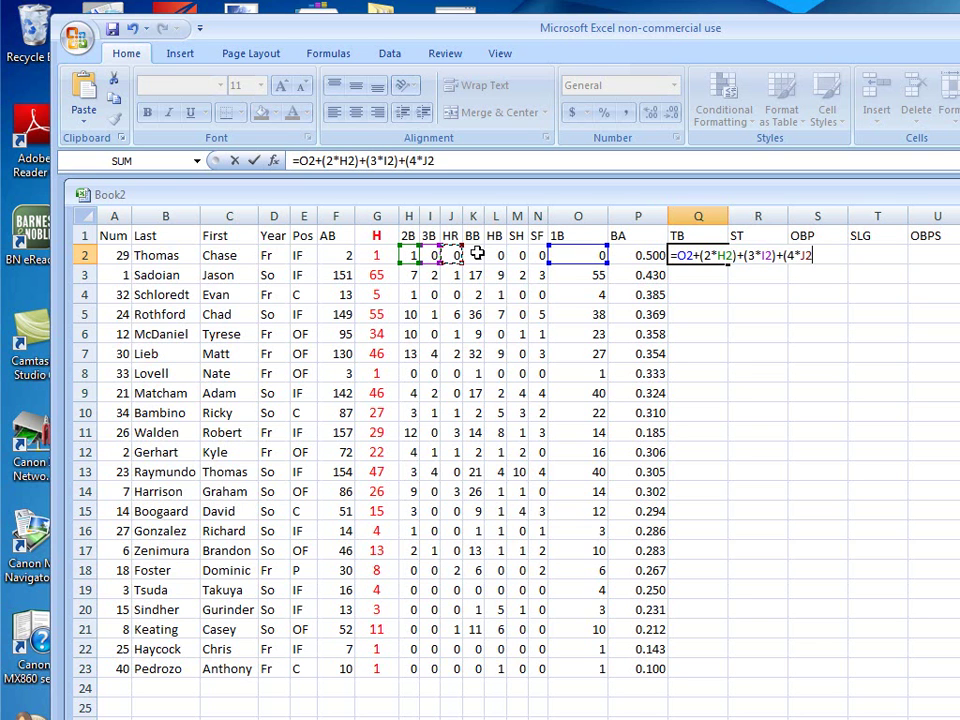
pyautogui.write(')')
pyautogui.press('Return')
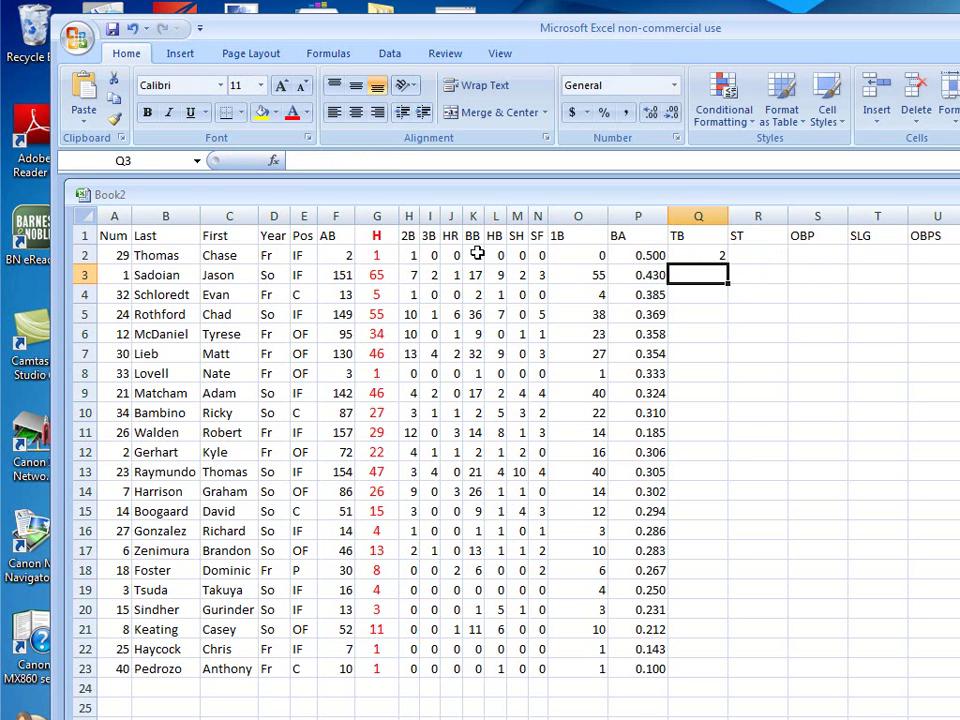
# - Fill the total bases formula from Q2 down through Q23 for all players
pyautogui.click(703, 259)
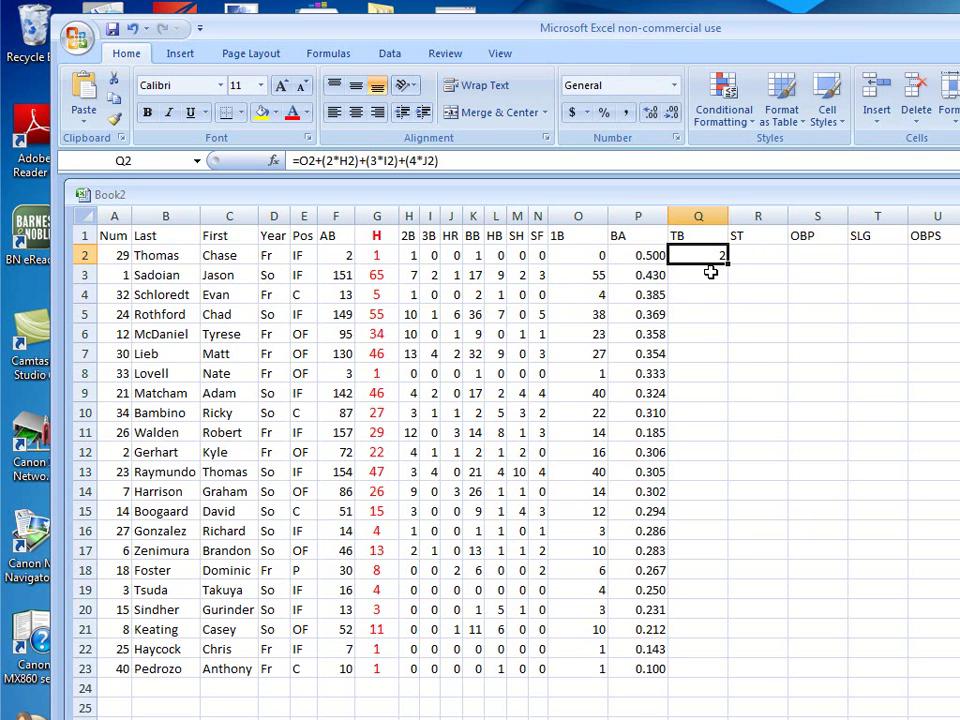
pyautogui.moveTo(729, 262); pyautogui.dragTo(748, 667)
# - Enter the ST formula =N2+M2 in cell R2, adding sacrifice flies and sacrifice hits
pyautogui.click(774, 254)
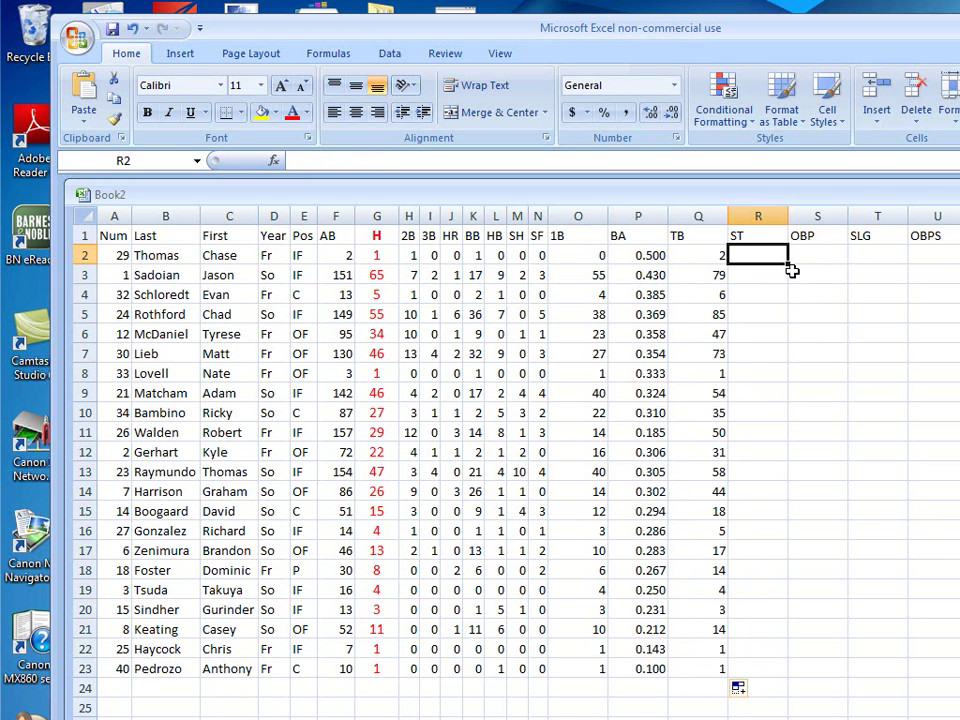
pyautogui.write('=')
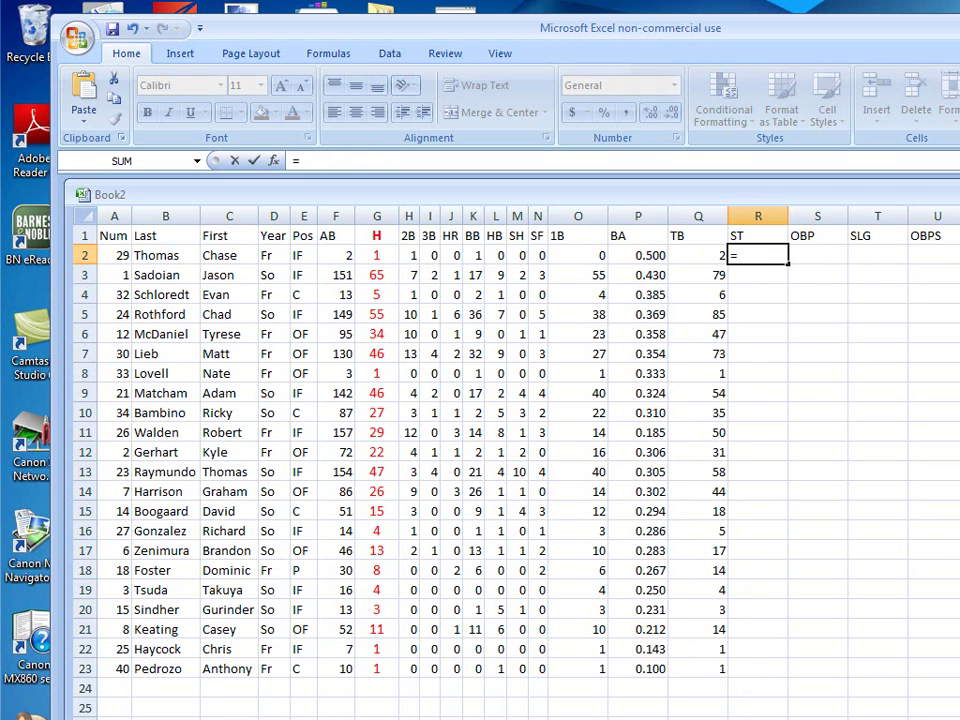
pyautogui.click(540, 256)
pyautogui.write('+')
pyautogui.click(519, 256)
pyautogui.press('Return')
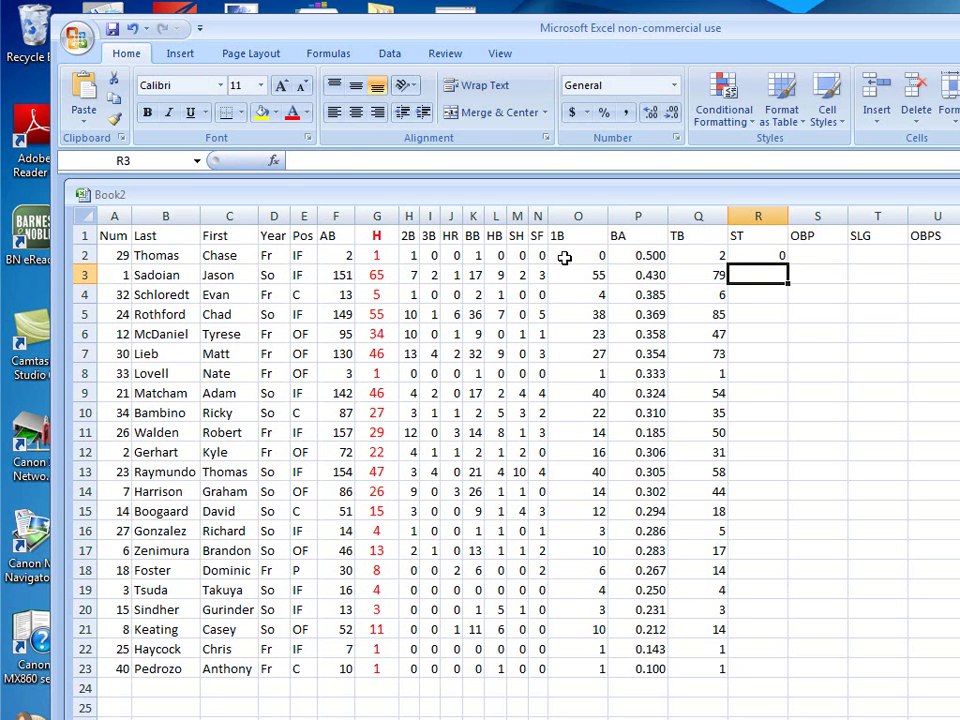
# - Fill the ST formula from R2 down through R23, including the last player's row
pyautogui.click(763, 259)
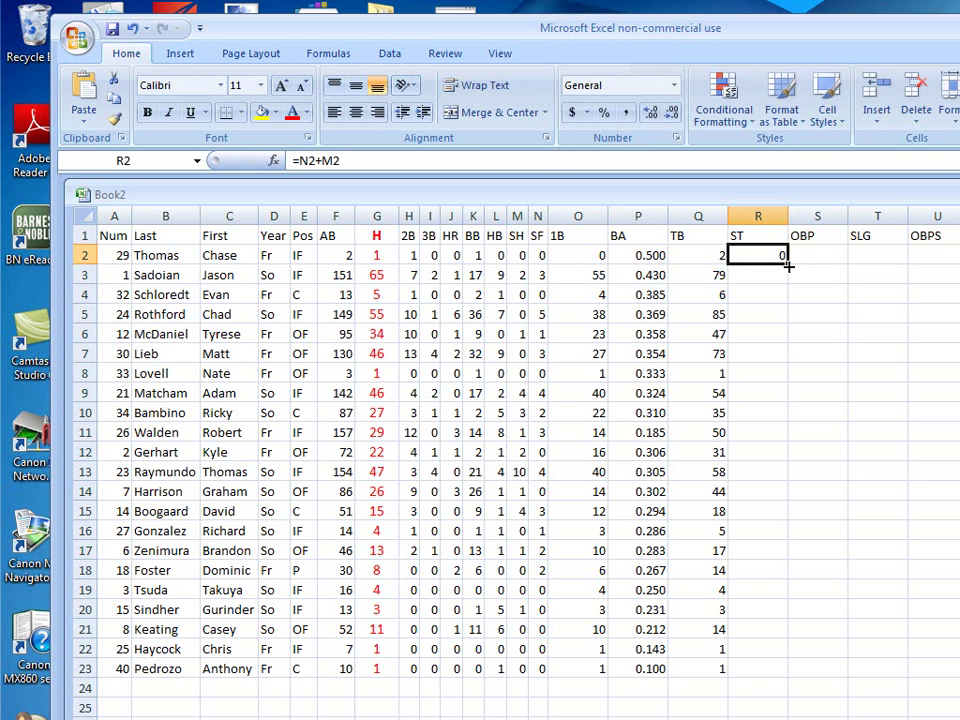
pyautogui.moveTo(787, 264); pyautogui.dragTo(784, 671)
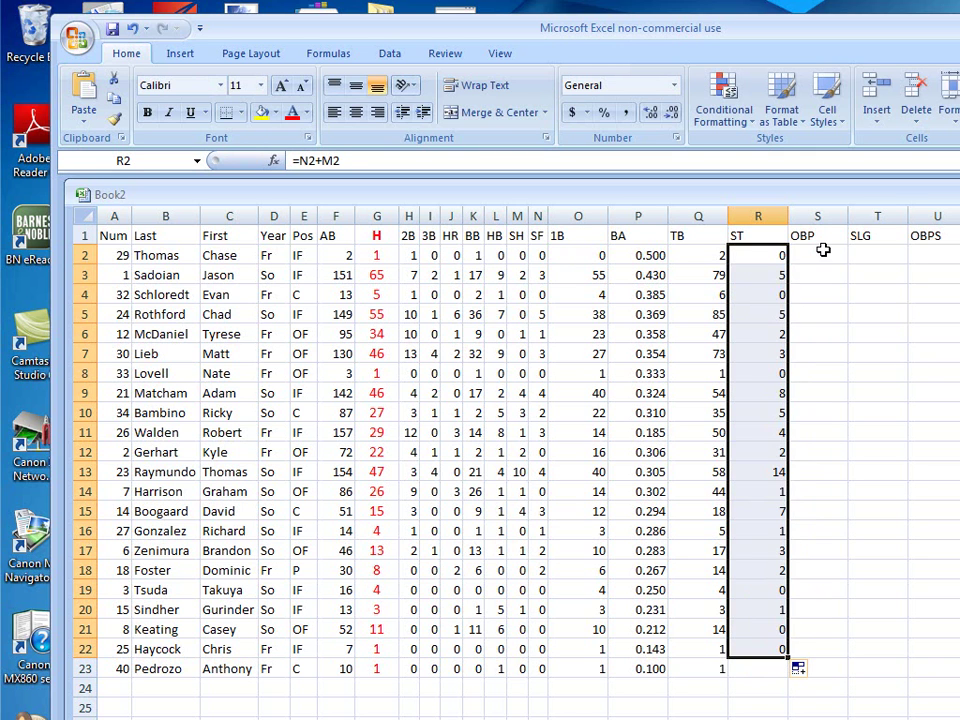
pyautogui.click(778, 651)
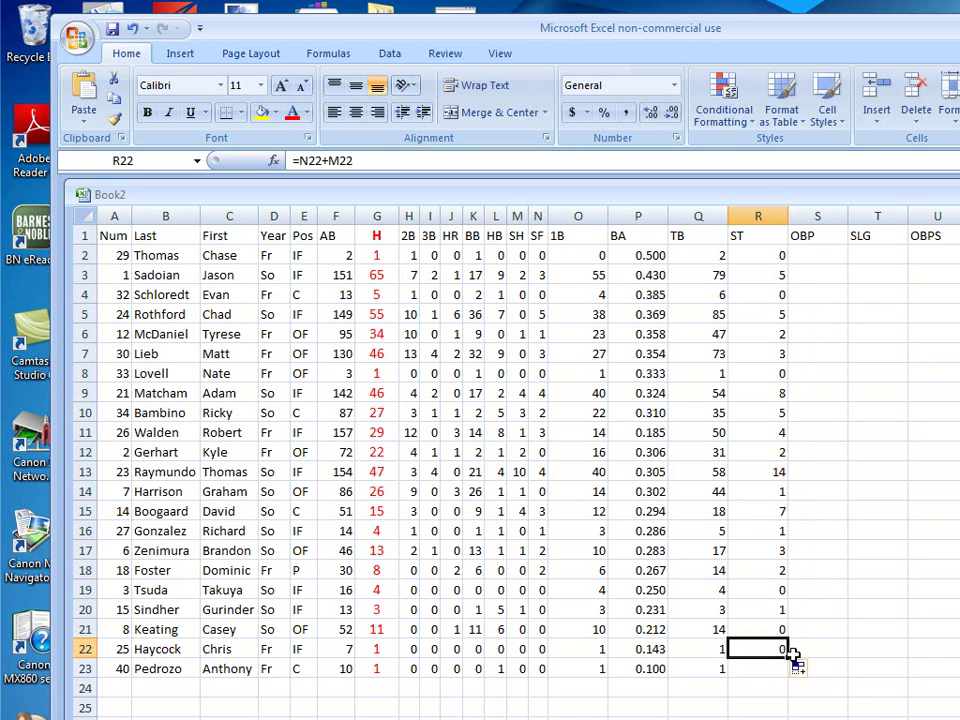
pyautogui.moveTo(793, 664); pyautogui.dragTo(792, 676)
pyautogui.click(818, 609)
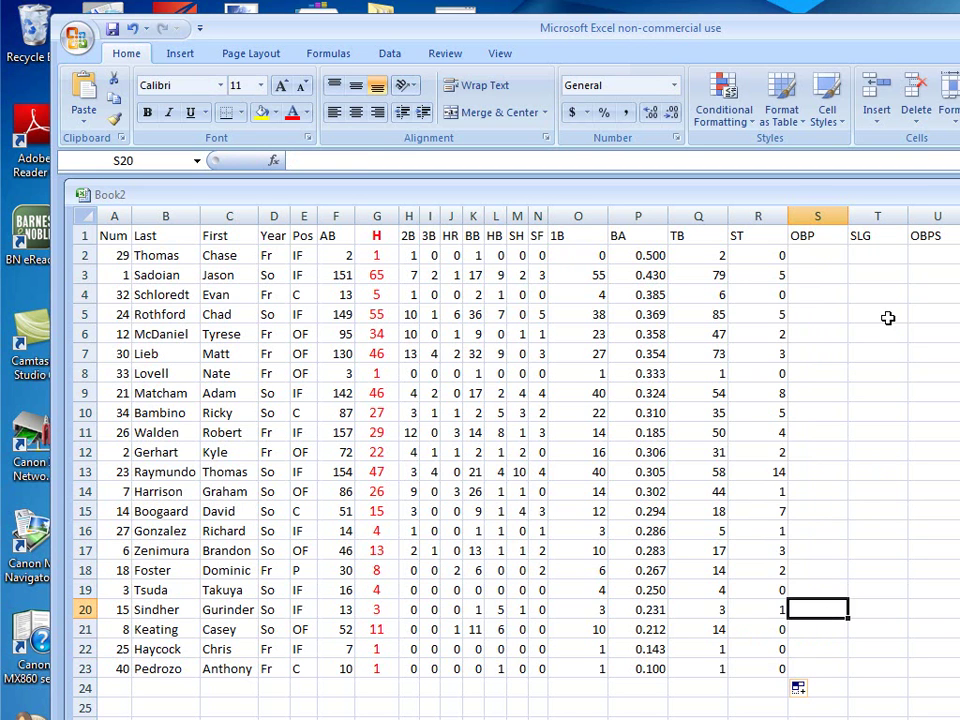
# - Enter the on-base percentage formula =(G2+K2+L2)/(F2+K2+L2+R2) in cell S2
pyautogui.click(814, 254)
pyautogui.moveTo(814, 240); pyautogui.dragTo(906, 247)
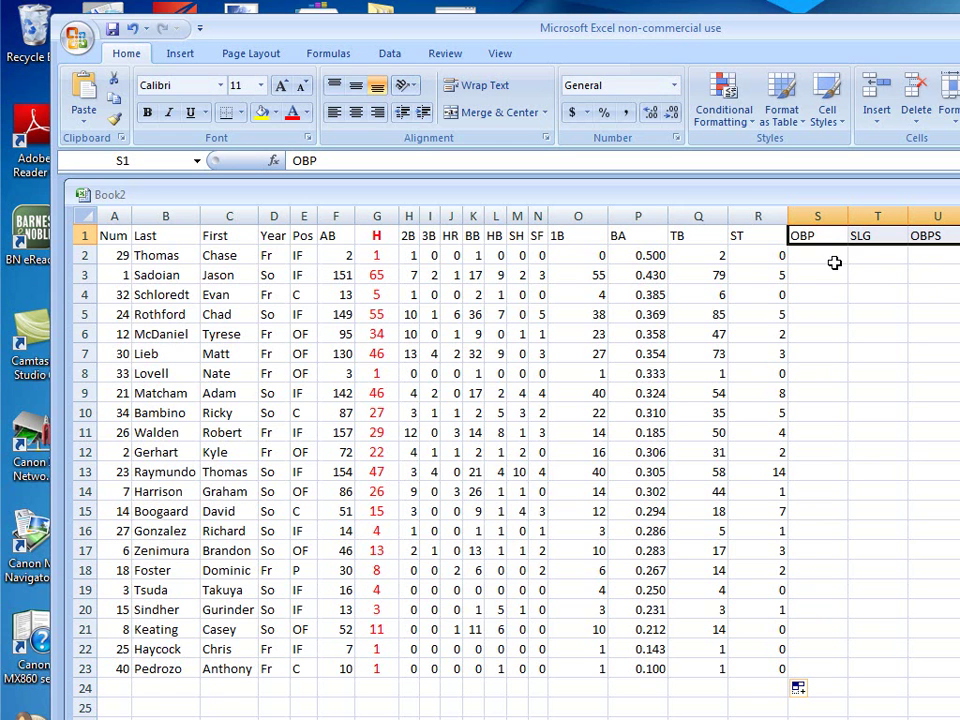
pyautogui.click(822, 255)
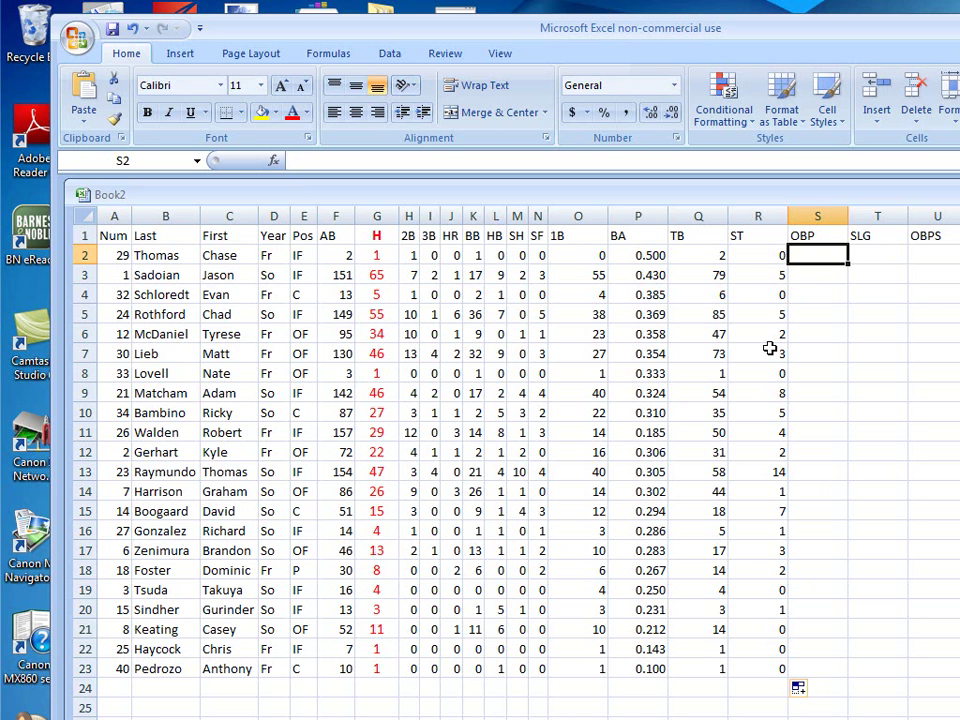
pyautogui.write('=')
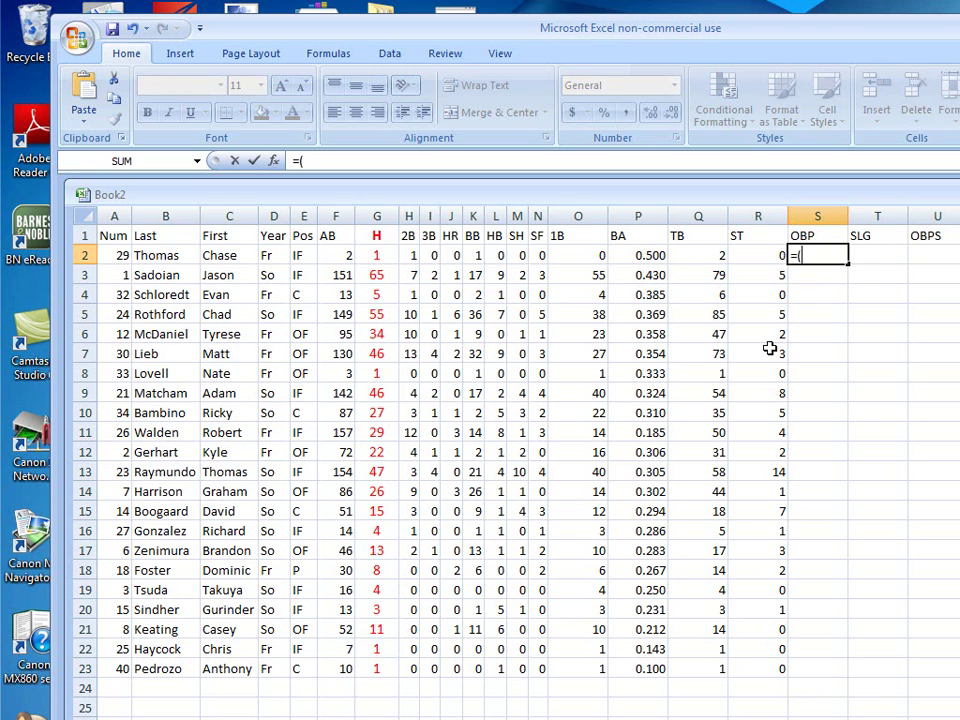
pyautogui.write('(')
pyautogui.click(375, 259)
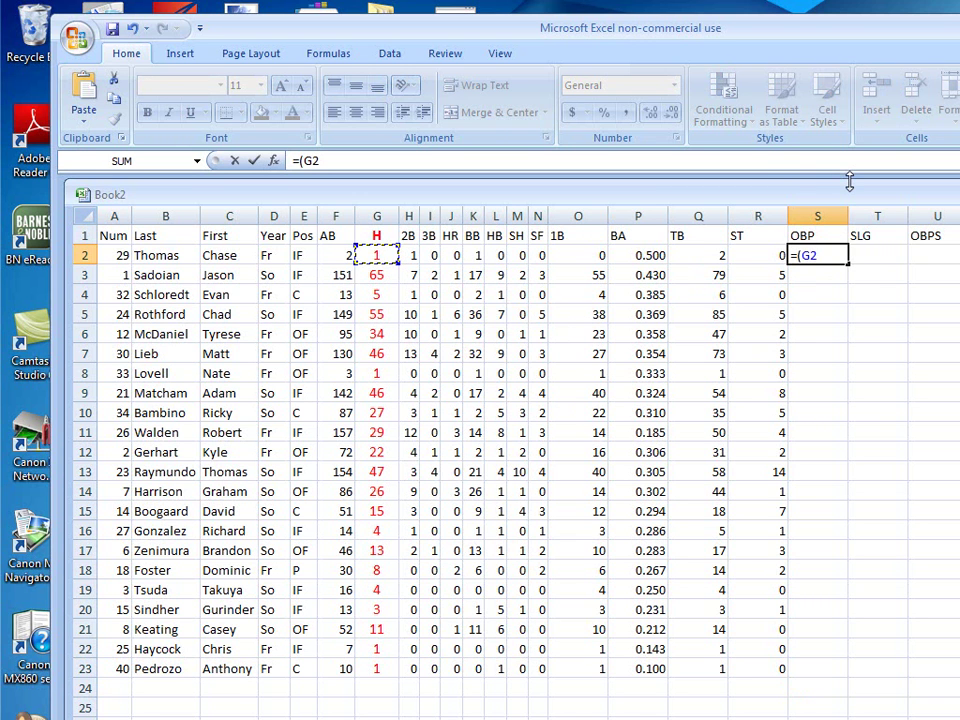
pyautogui.write('+')
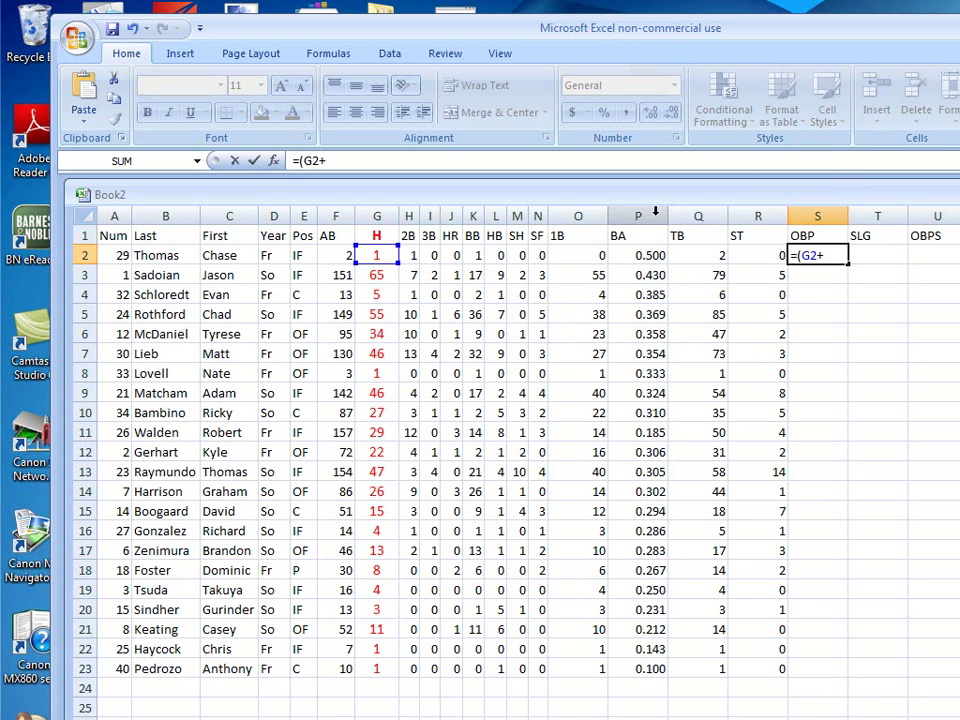
pyautogui.click(477, 256)
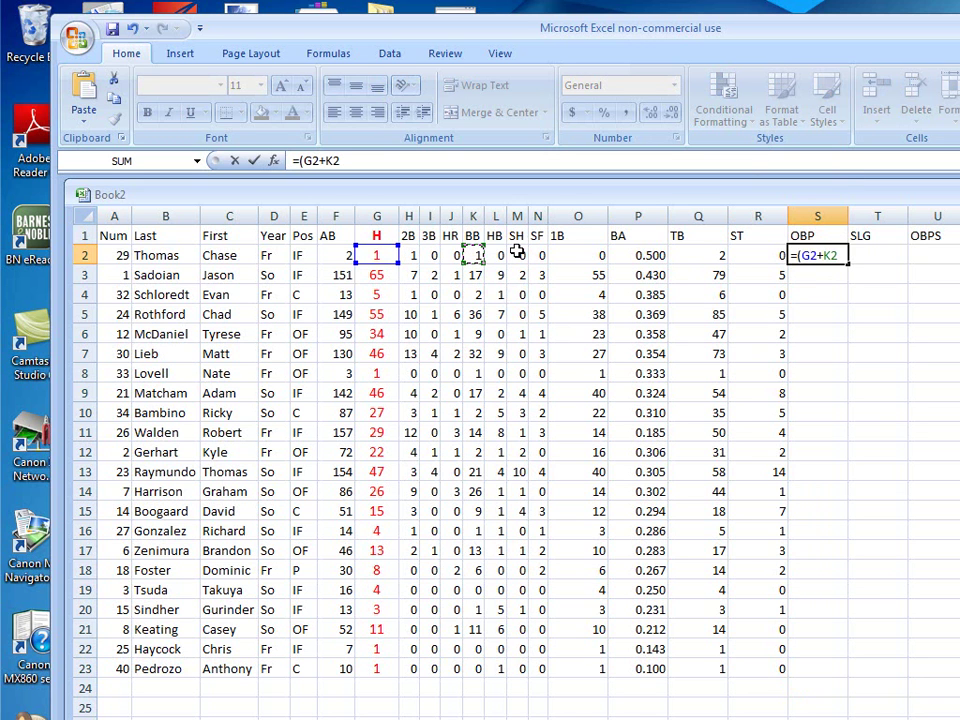
pyautogui.write('+')
pyautogui.click(495, 254)
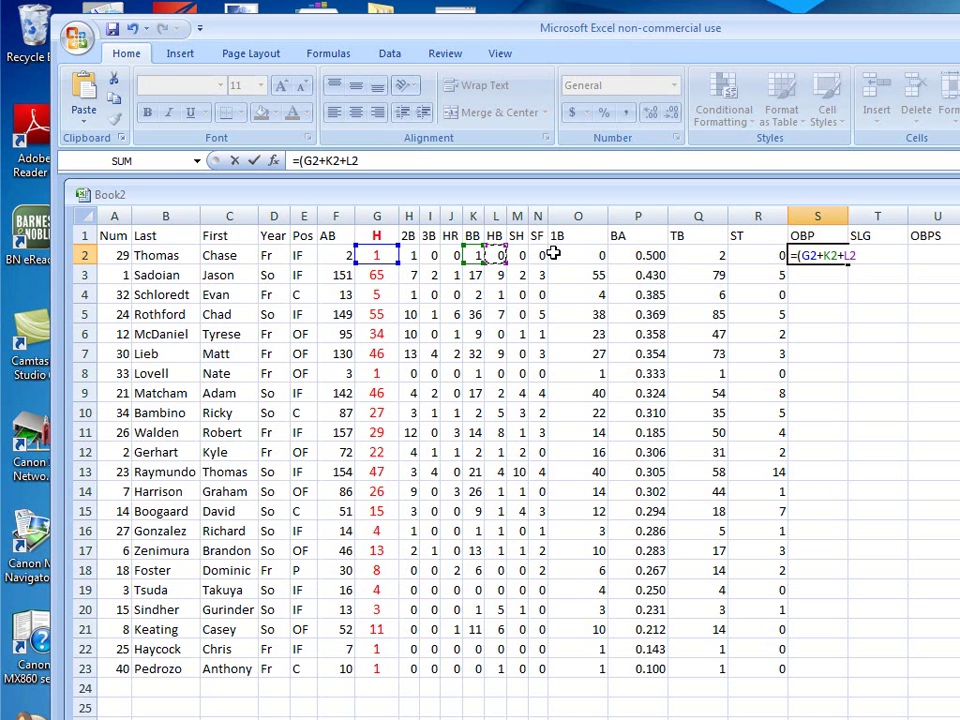
pyautogui.write(')/(')
pyautogui.click(343, 256)
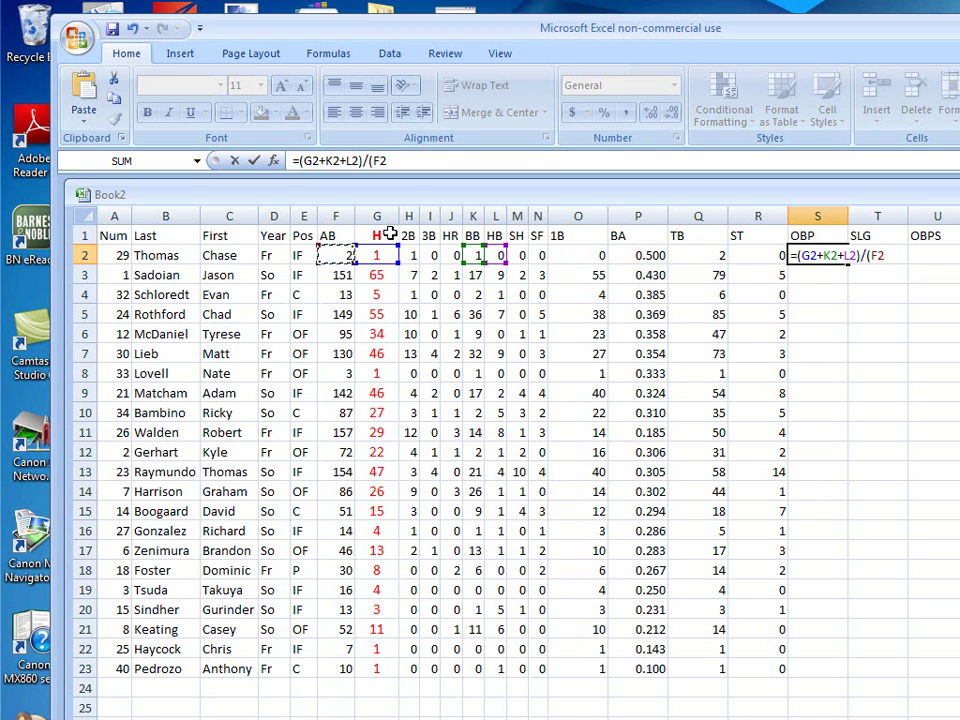
pyautogui.write('+')
pyautogui.click(474, 256)
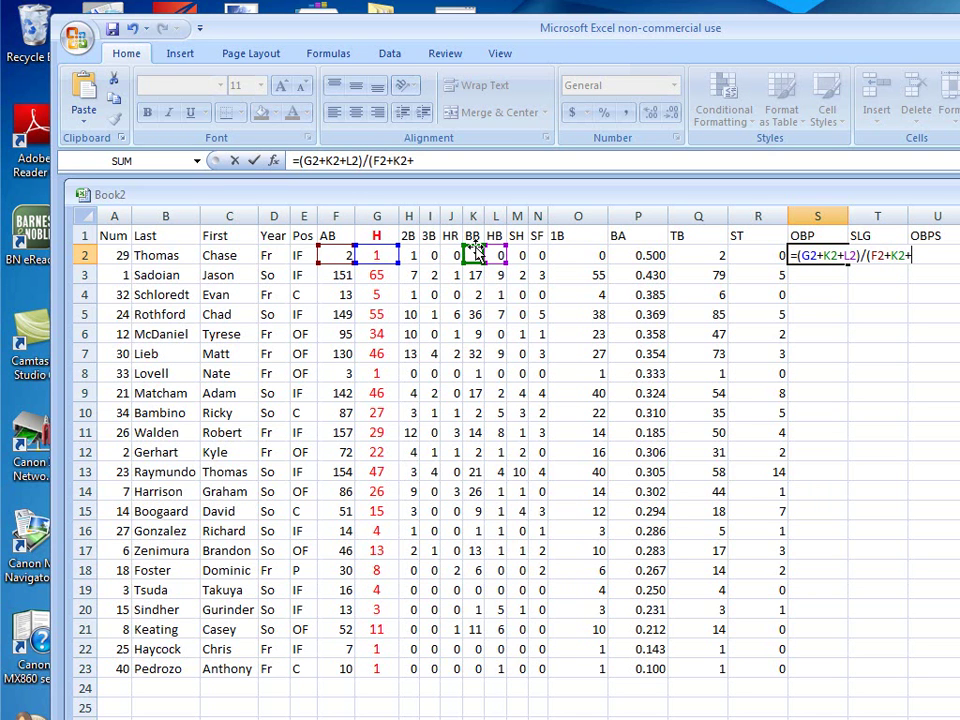
pyautogui.click(496, 255)
pyautogui.write('+')
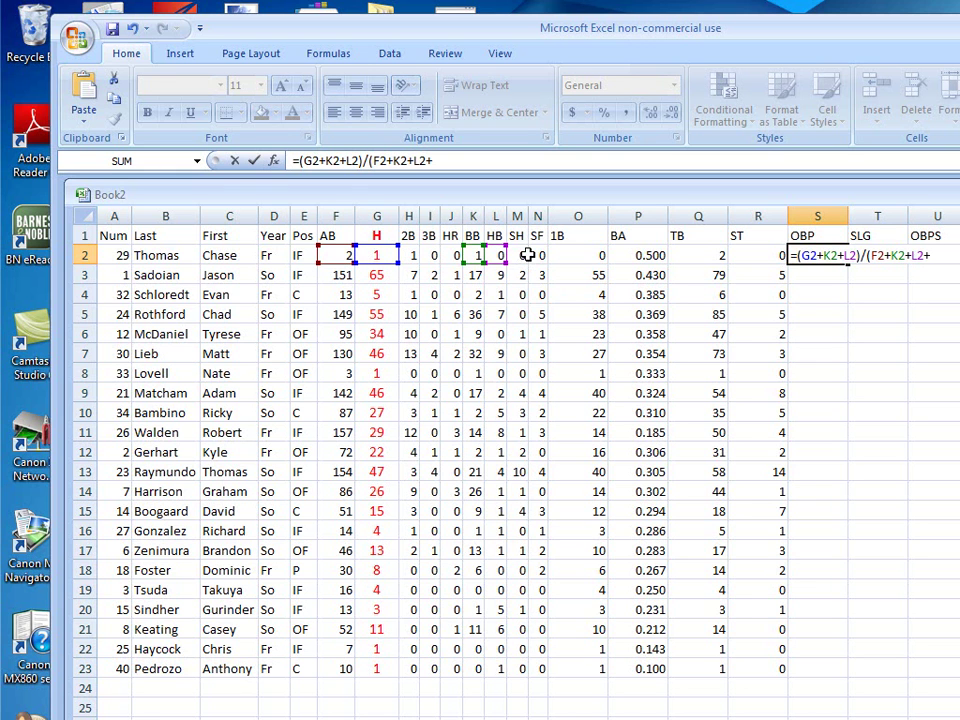
pyautogui.click(740, 258)
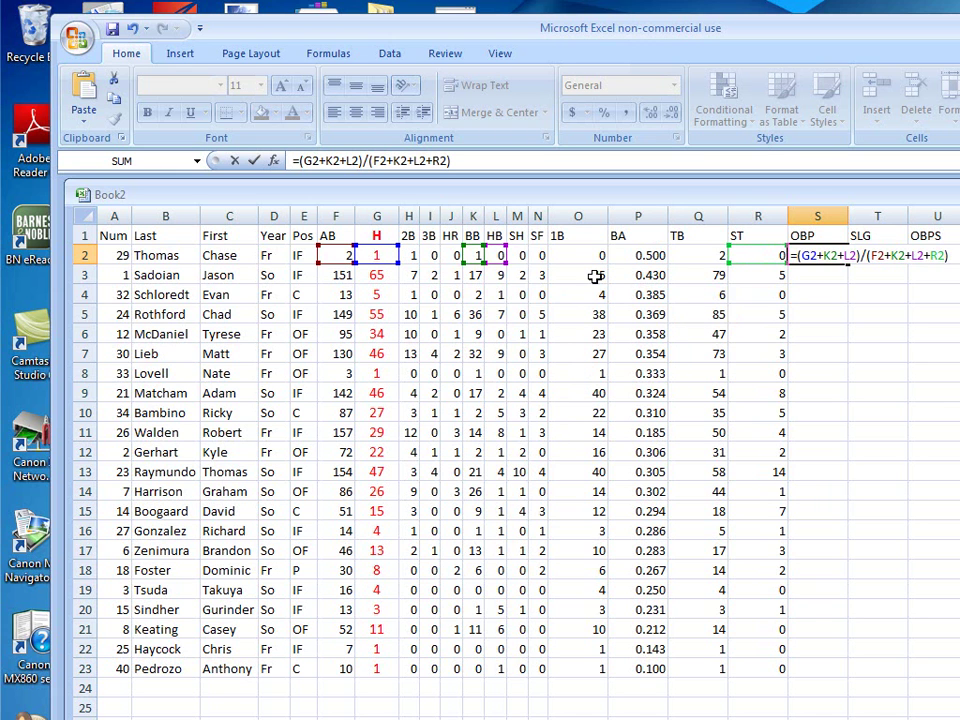
pyautogui.press('Return')
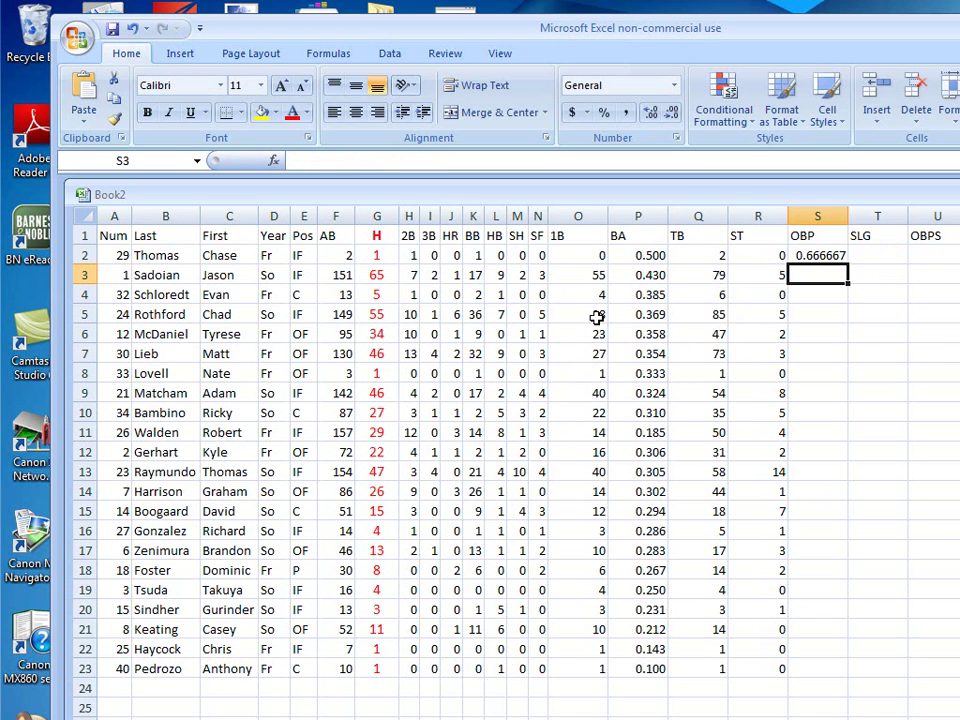
# - Format S2 as a number with 3 decimal places and fill the OBP formula down through S23
pyautogui.rightClick(812, 256)
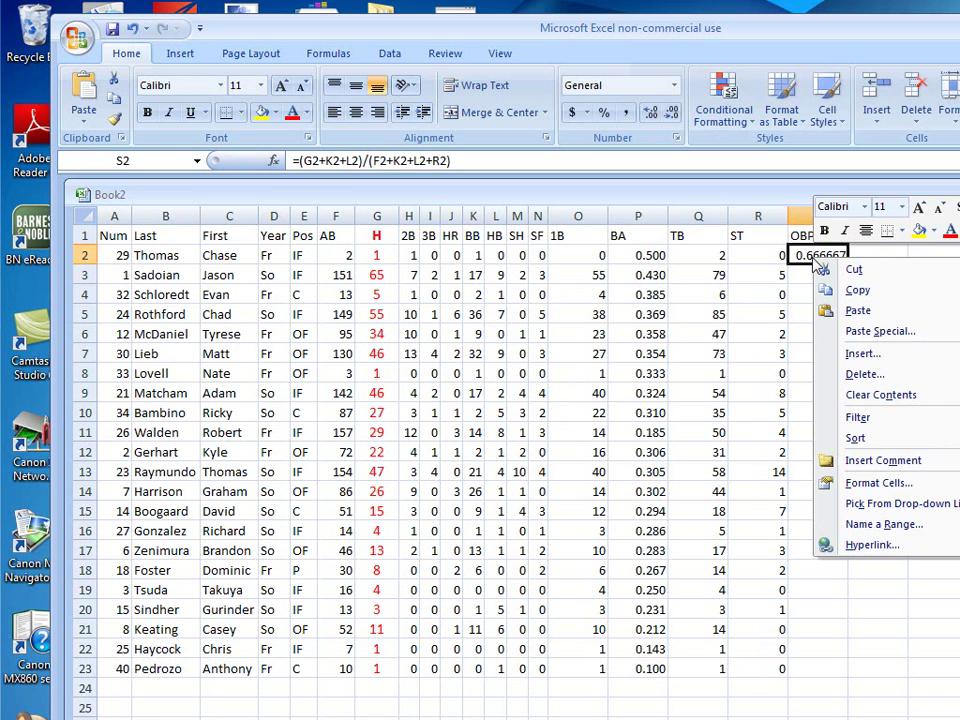
pyautogui.click(850, 483)
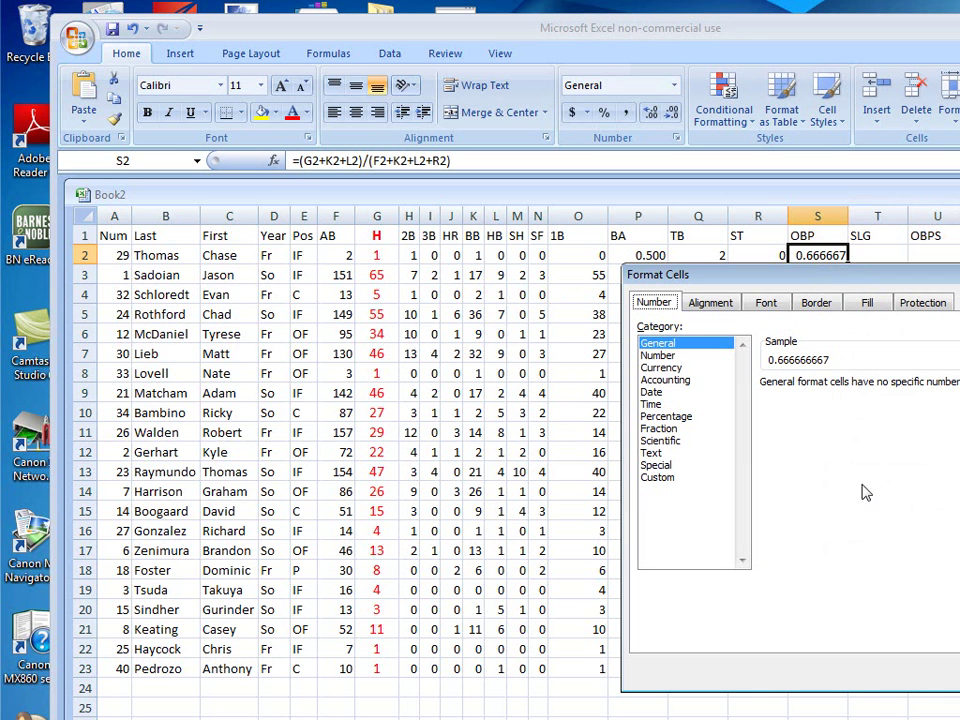
pyautogui.click(656, 356)
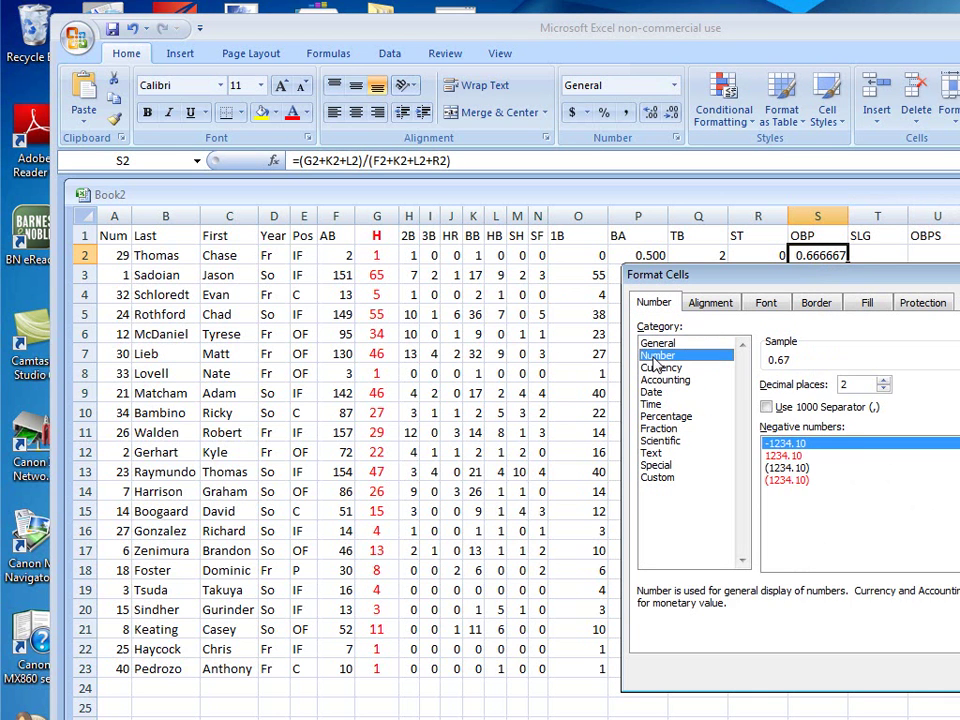
pyautogui.click(883, 381)
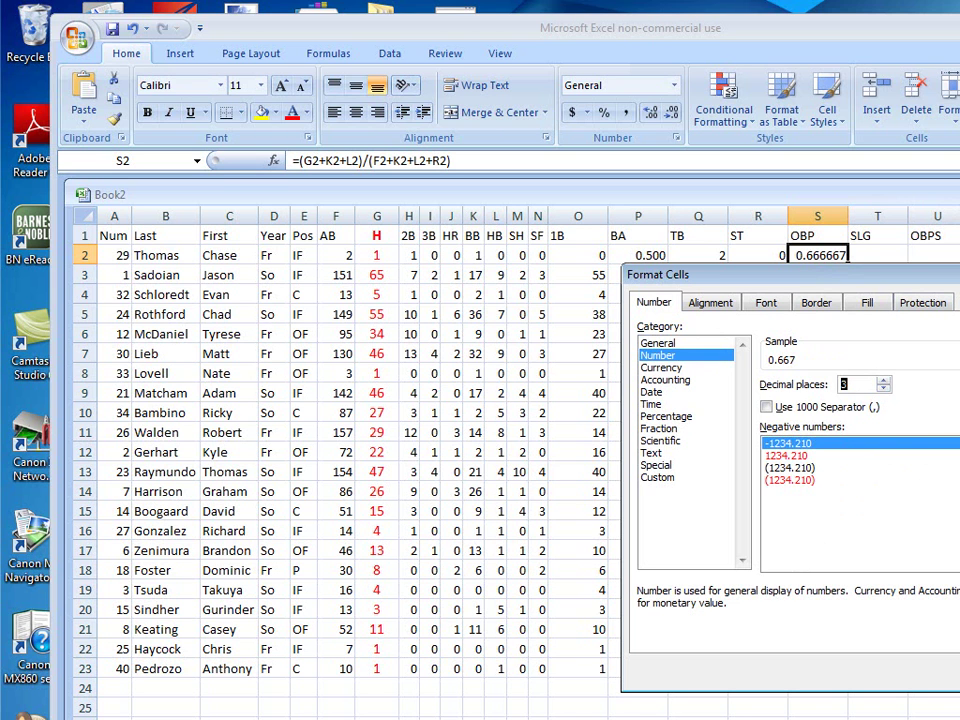
pyautogui.press('Return')
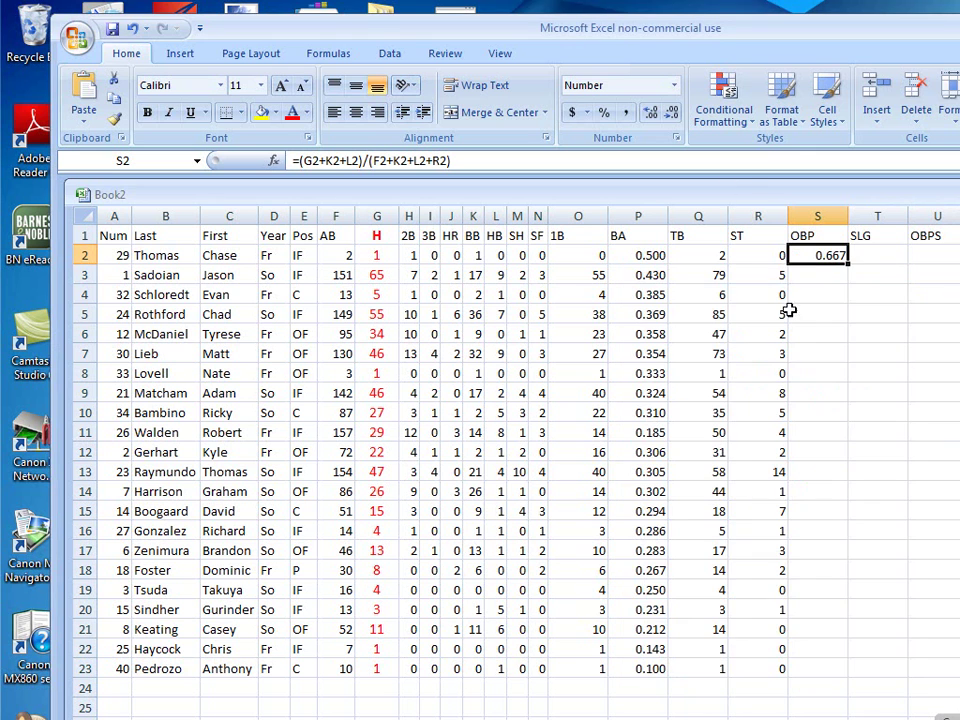
pyautogui.moveTo(846, 263); pyautogui.dragTo(857, 676)
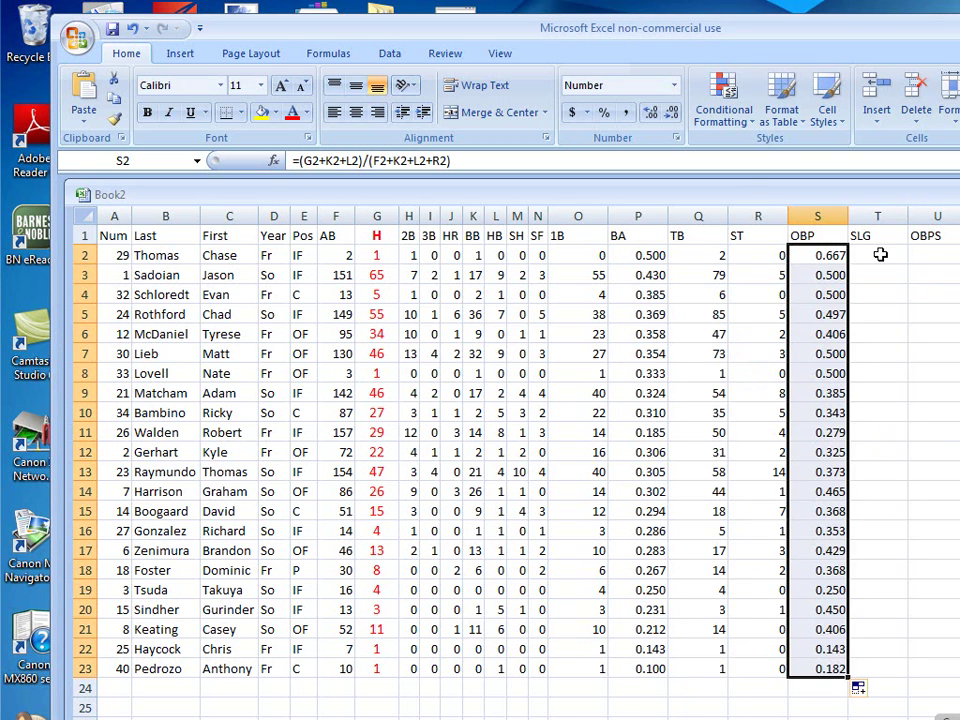
# - Enter the slugging formula =Q2/F2 in cell T2, dividing total bases by at-bats
pyautogui.click(877, 254)
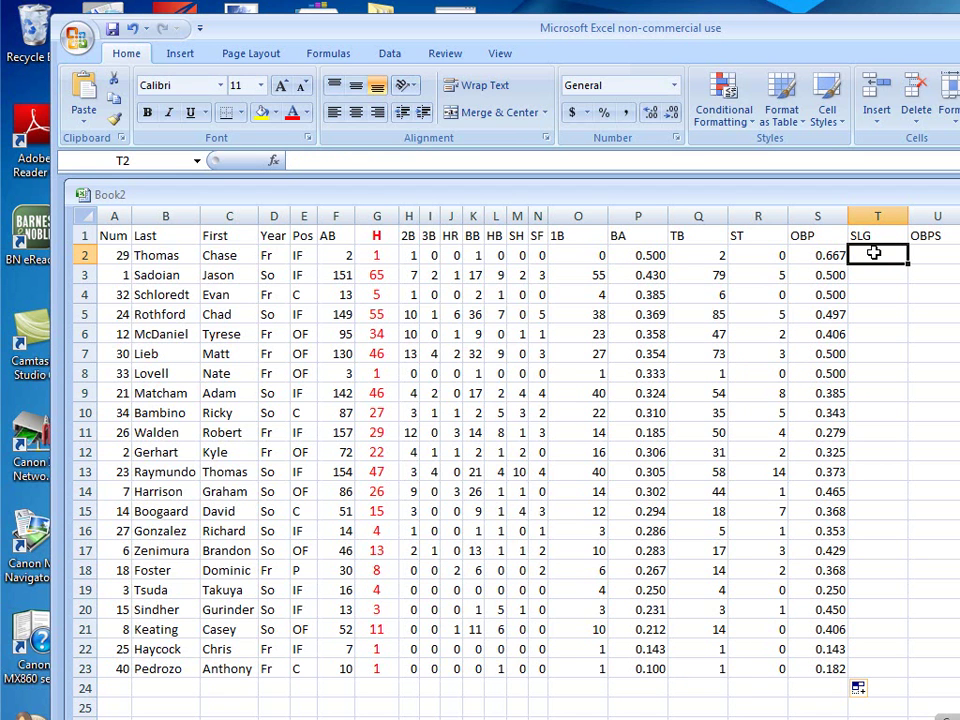
pyautogui.write('=')
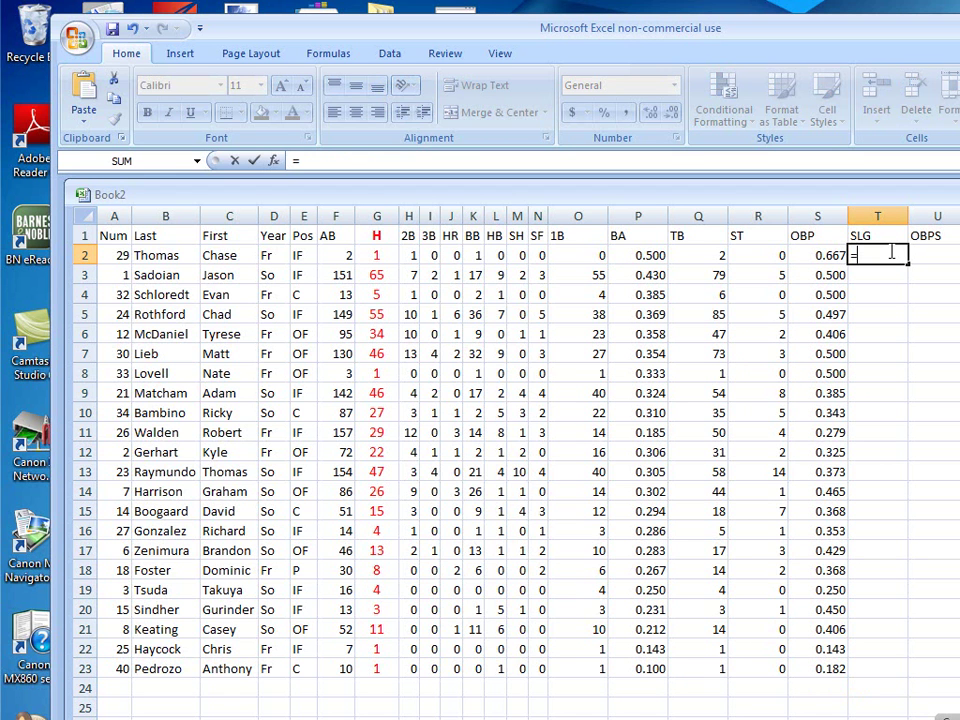
pyautogui.click(682, 254)
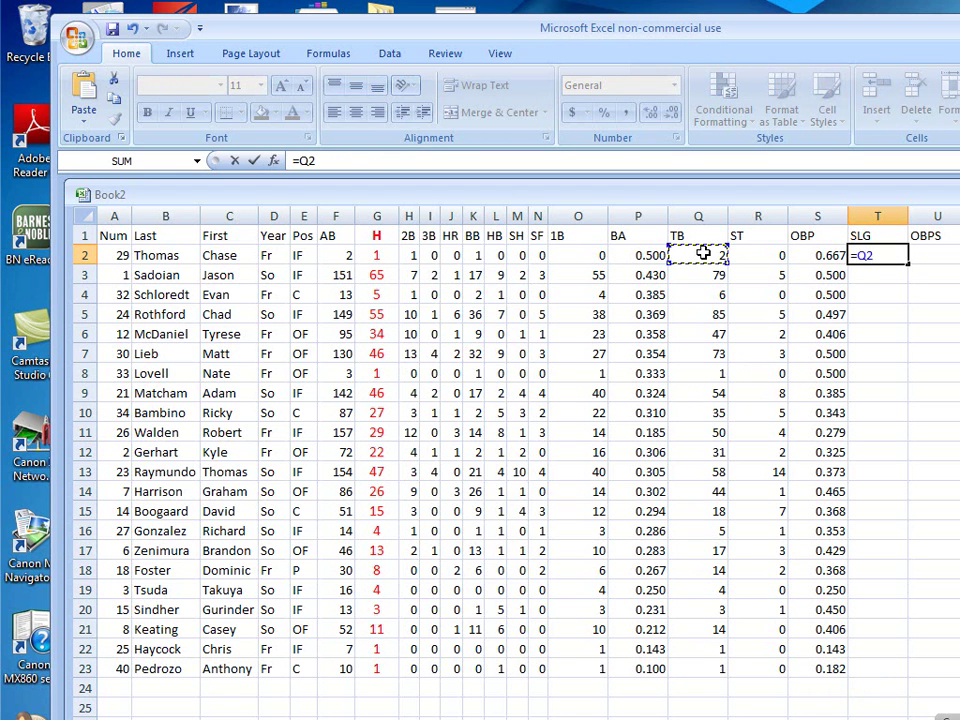
pyautogui.write('/')
pyautogui.click(347, 255)
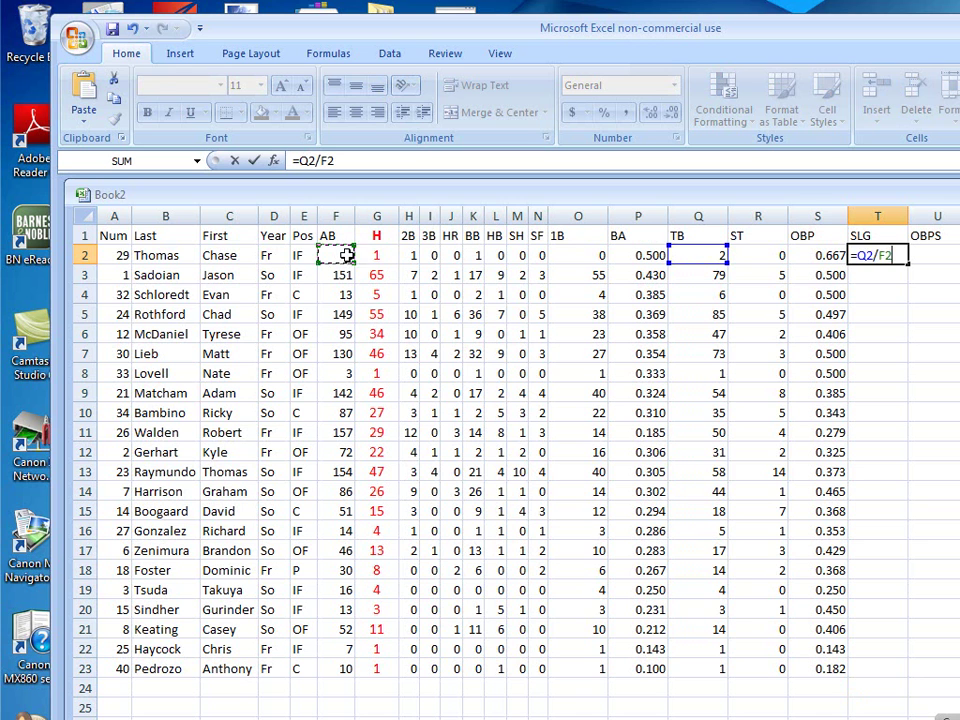
pyautogui.press('Return')
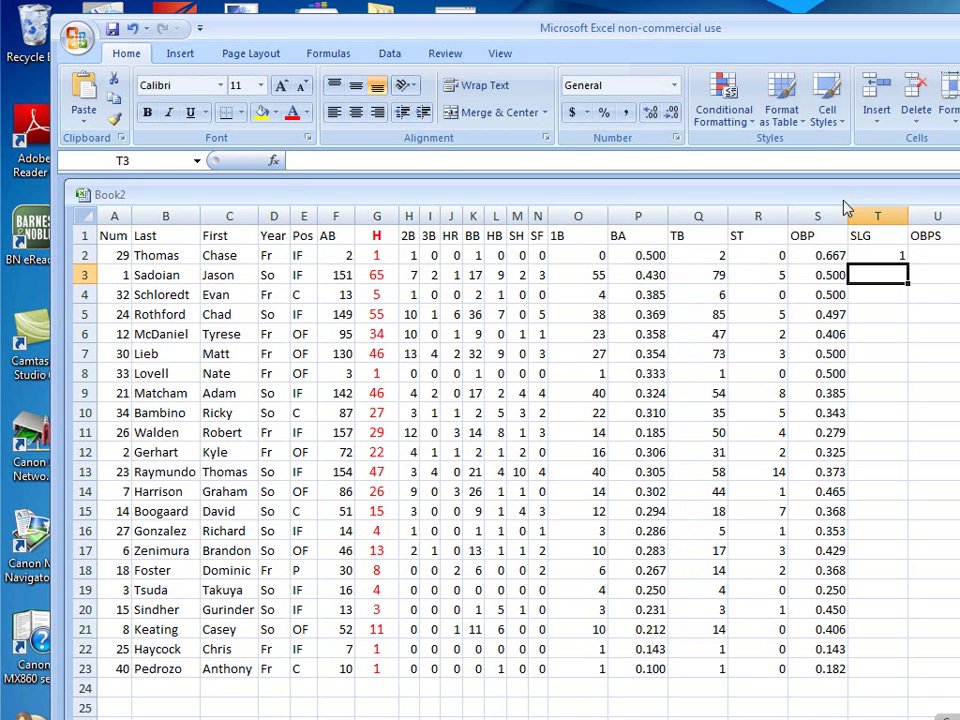
# - Format T2 as a number with 3 decimal places and fill the SLG formula down through T23
pyautogui.click(888, 255)
pyautogui.rightClick(888, 255)
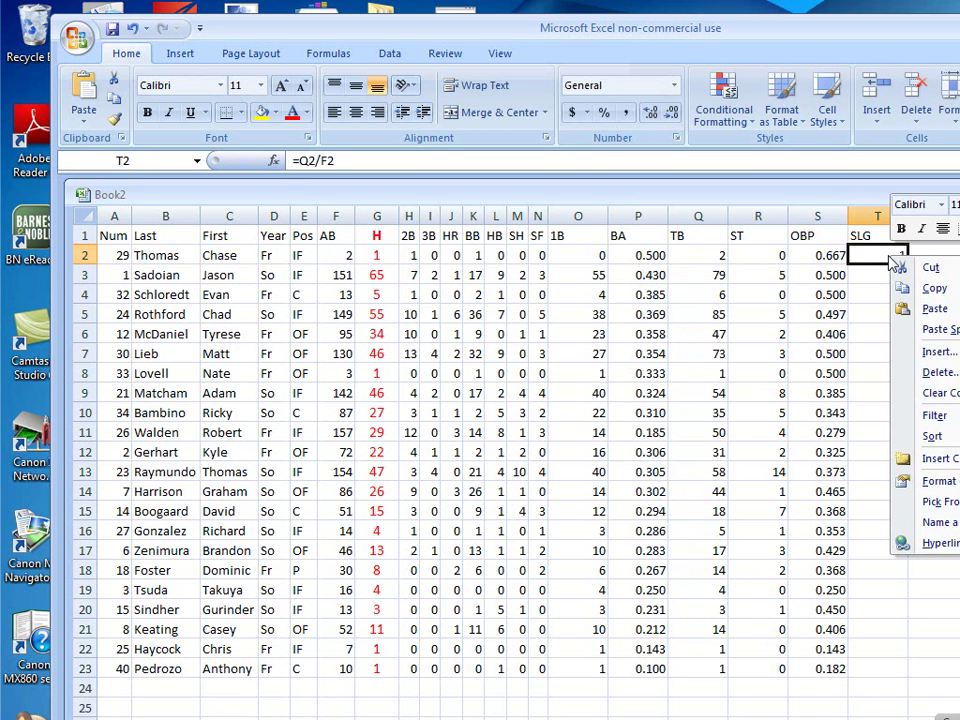
pyautogui.click(935, 482)
pyautogui.moveTo(948, 271); pyautogui.dragTo(601, 268)
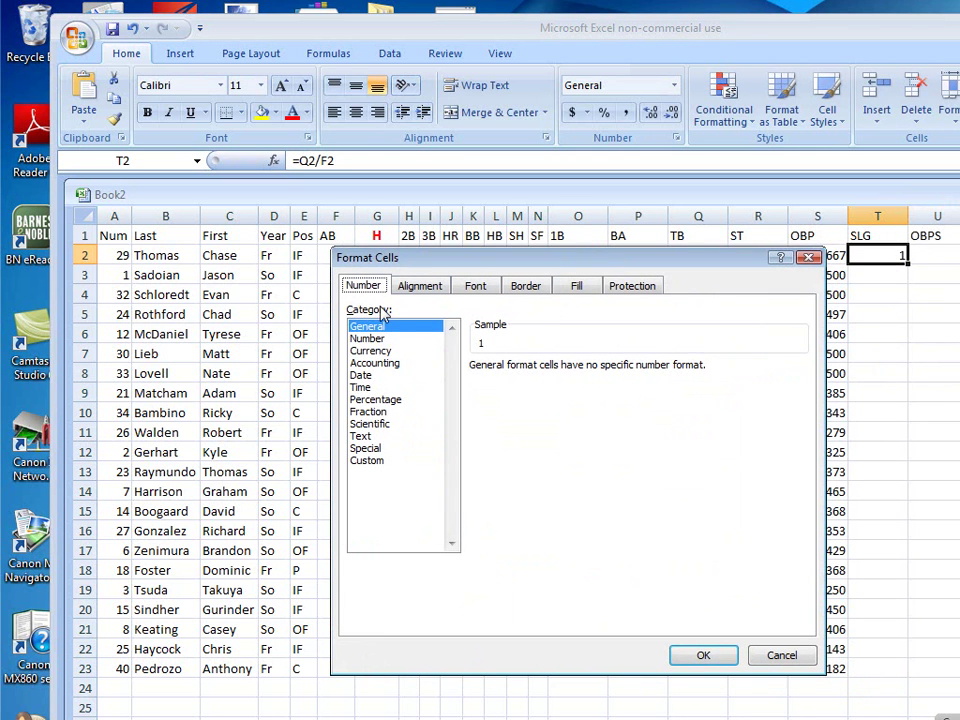
pyautogui.click(360, 339)
pyautogui.click(594, 364)
pyautogui.click(704, 657)
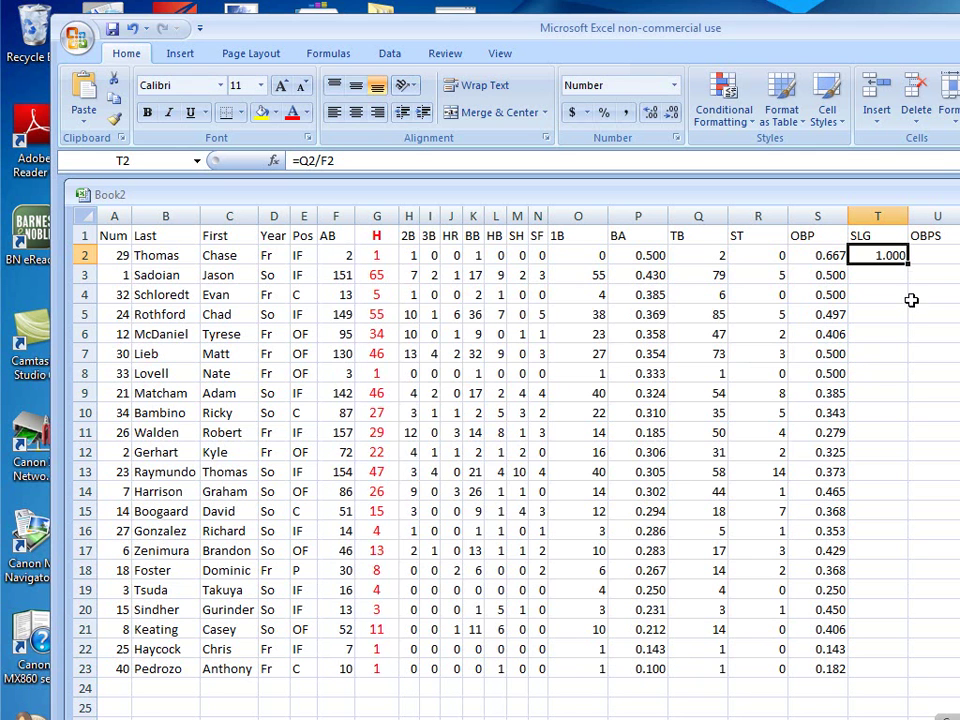
pyautogui.moveTo(909, 263); pyautogui.dragTo(911, 677)
# - Enter the OBPS formula =S2+T2 in cell U2, adding on-base percentage and slugging
pyautogui.click(930, 253)
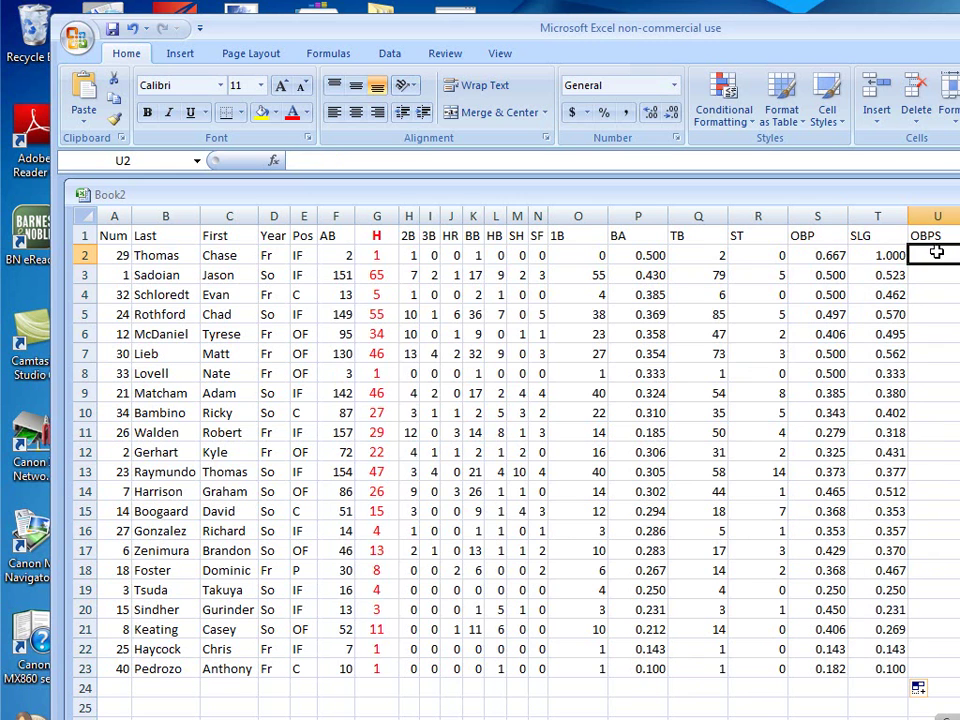
pyautogui.write('=')
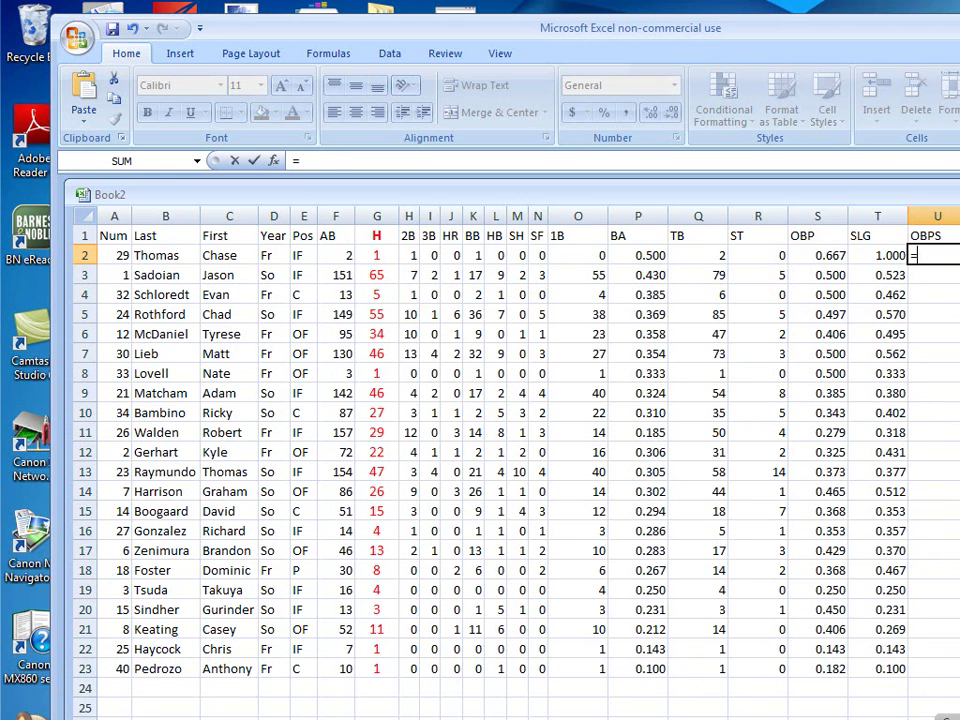
pyautogui.click(825, 253)
pyautogui.write('+')
pyautogui.click(887, 254)
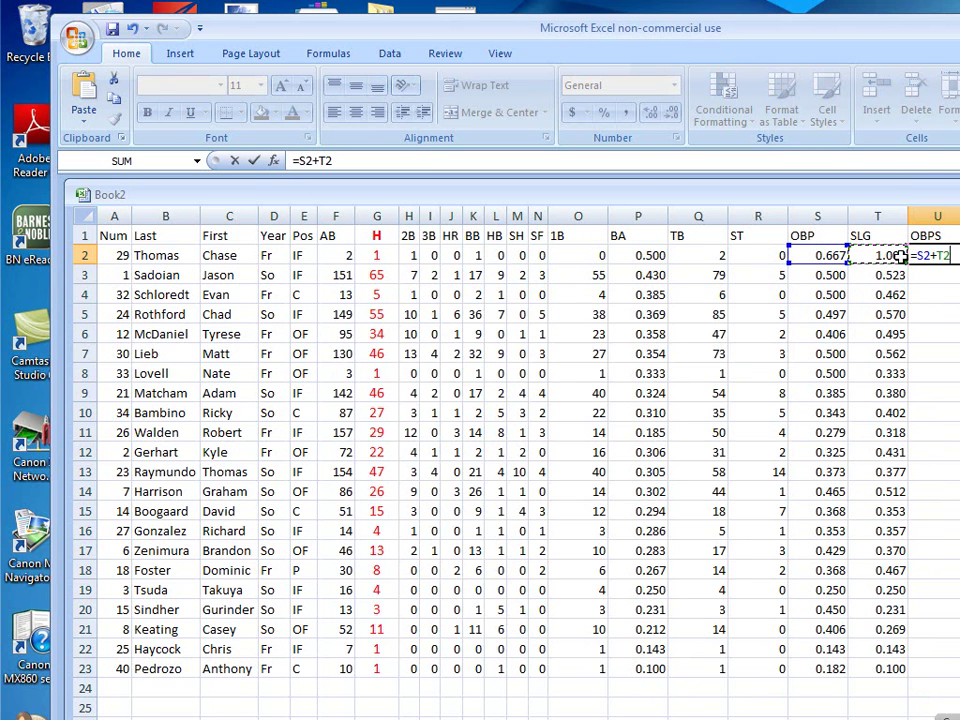
pyautogui.press('Return')
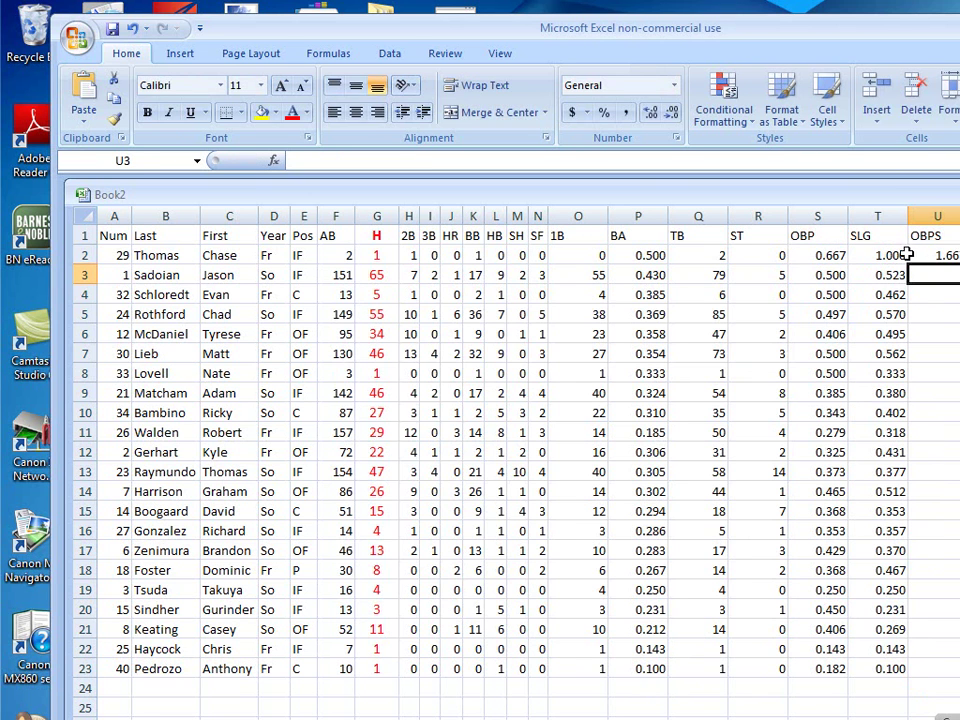
# - Fill the OBPS formula from U2 down through U23 for all players
pyautogui.moveTo(818, 207); pyautogui.dragTo(851, 214)
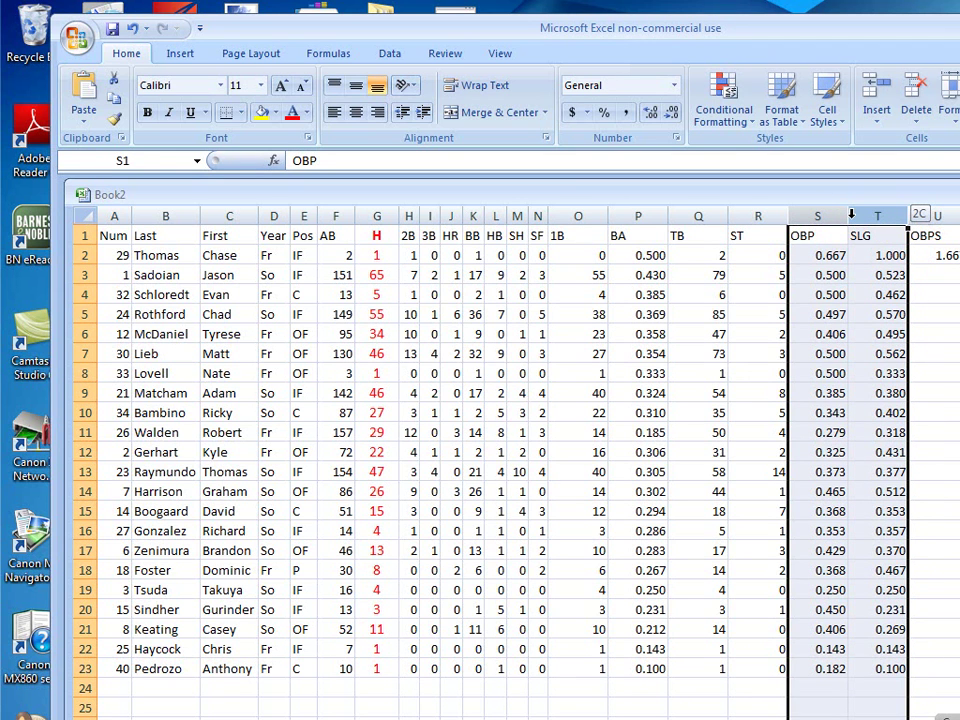
pyautogui.click(950, 256)
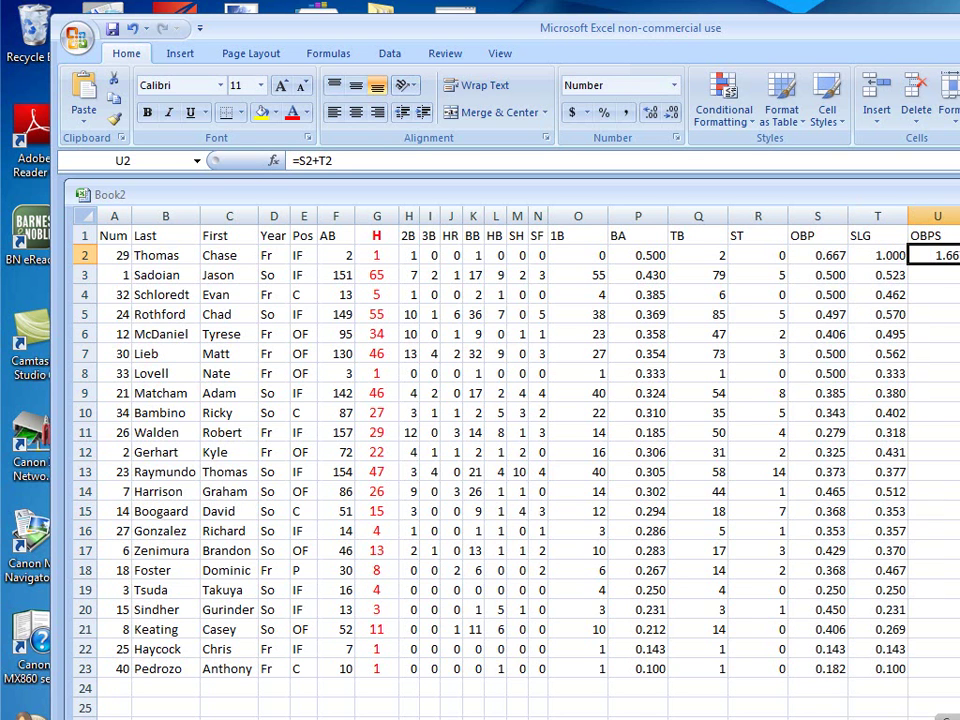
pyautogui.doubleClick(958, 265)
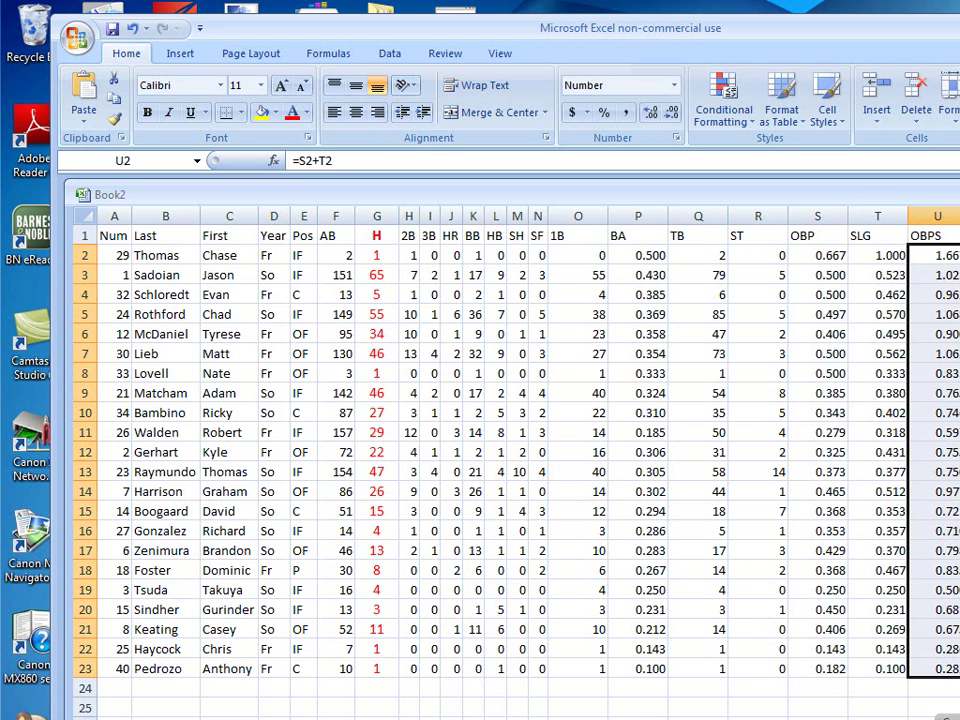